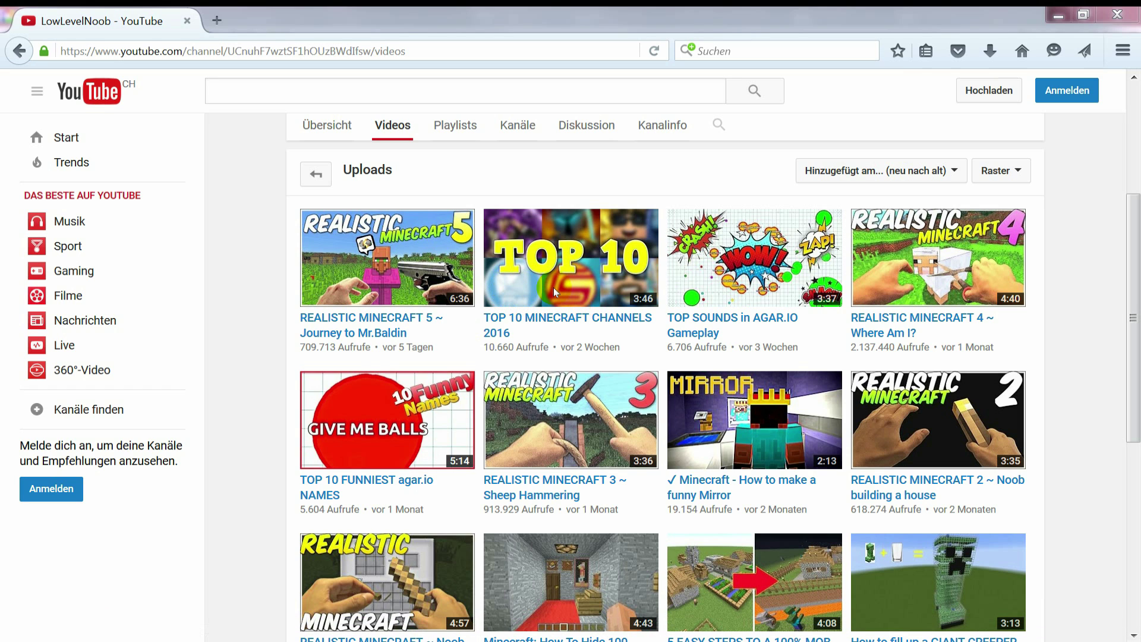
Launch Microsoft Word from the Windows taskbar, leaving the YouTube uploads page.
left_click(504, 627)
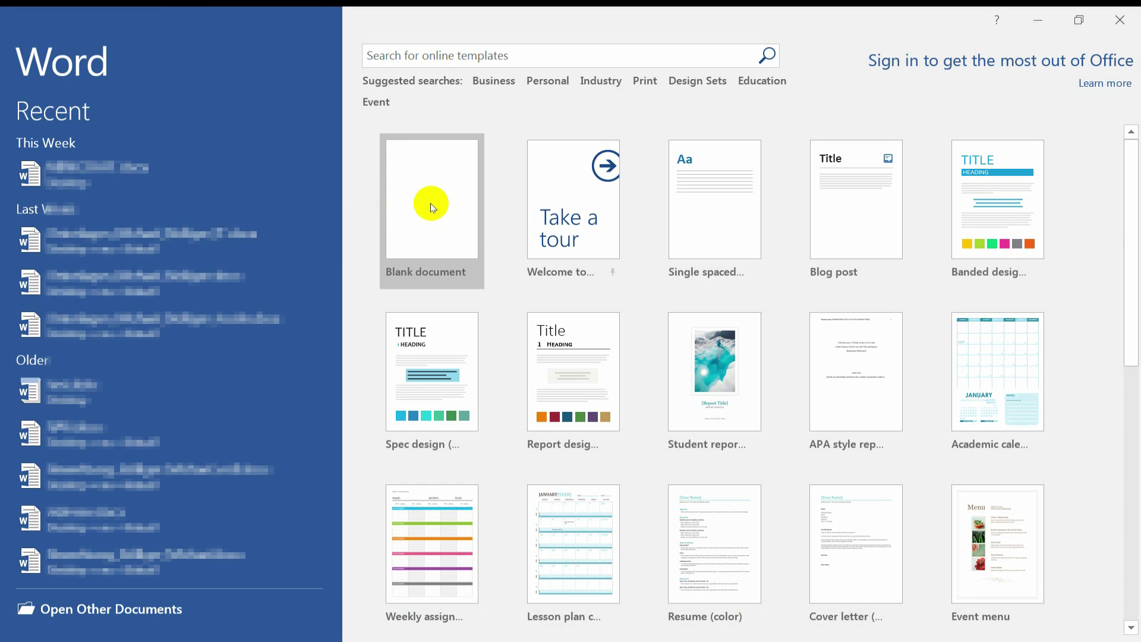
Create a blank Word document in landscape orientation.
left_click(432, 205)
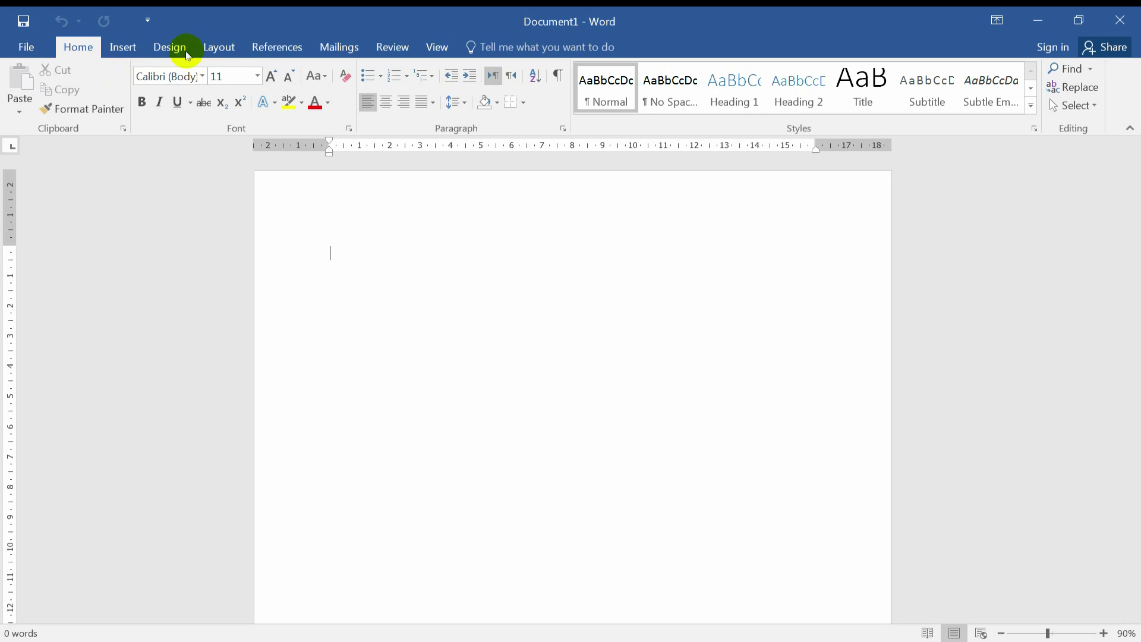
left_click(220, 46)
left_click(66, 117)
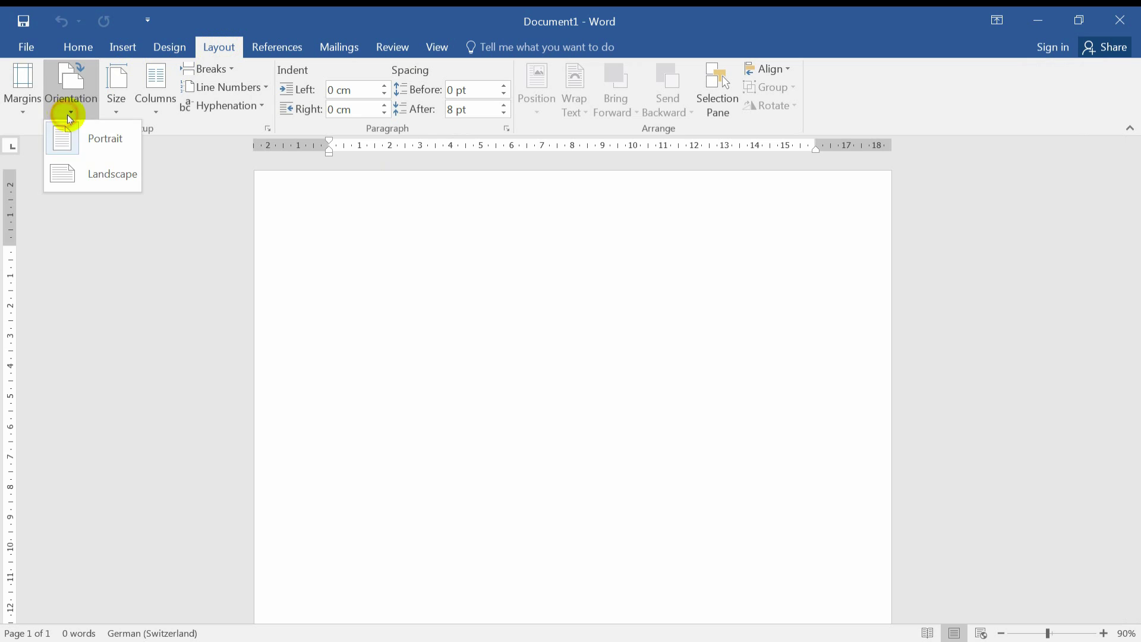
left_click(107, 170)
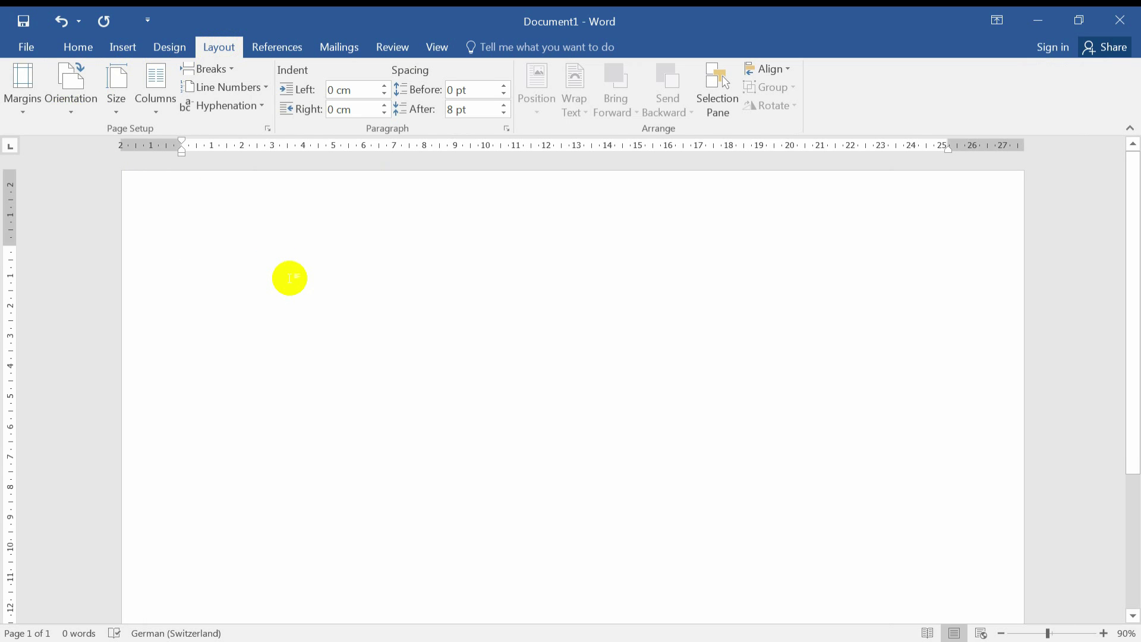
Type THUMBNAIL and place the cursor in it on the Home tab.
type("THUMBNAIL")
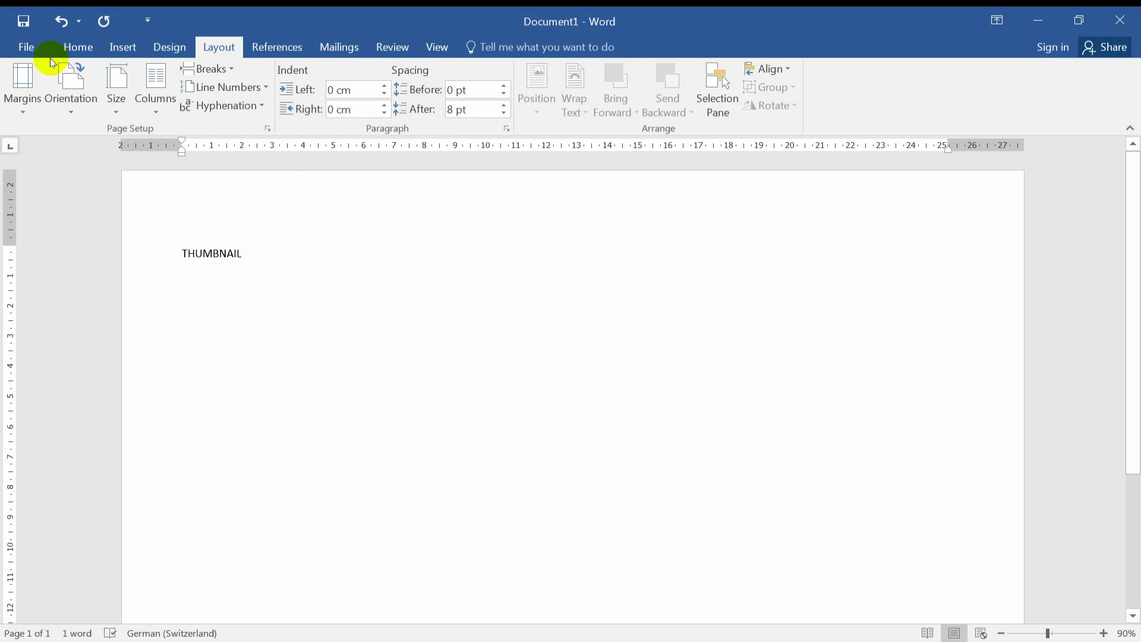
left_click(68, 49)
left_click(204, 254)
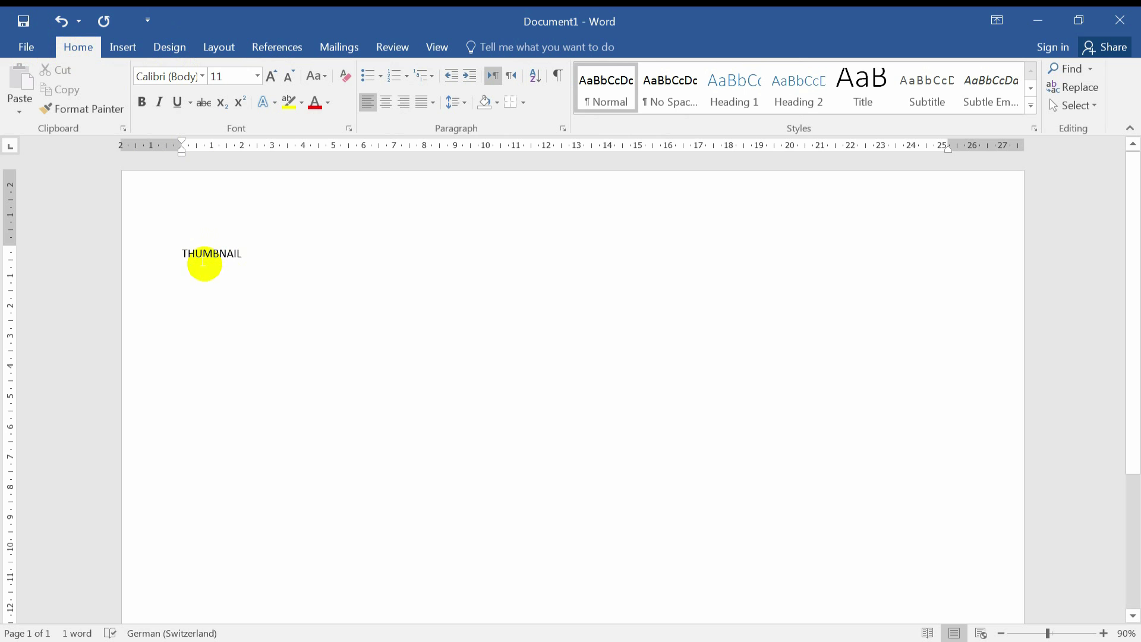
Modify the Normal style to use HVD Comic Serif Pro at 100 pt.
right_click(599, 84)
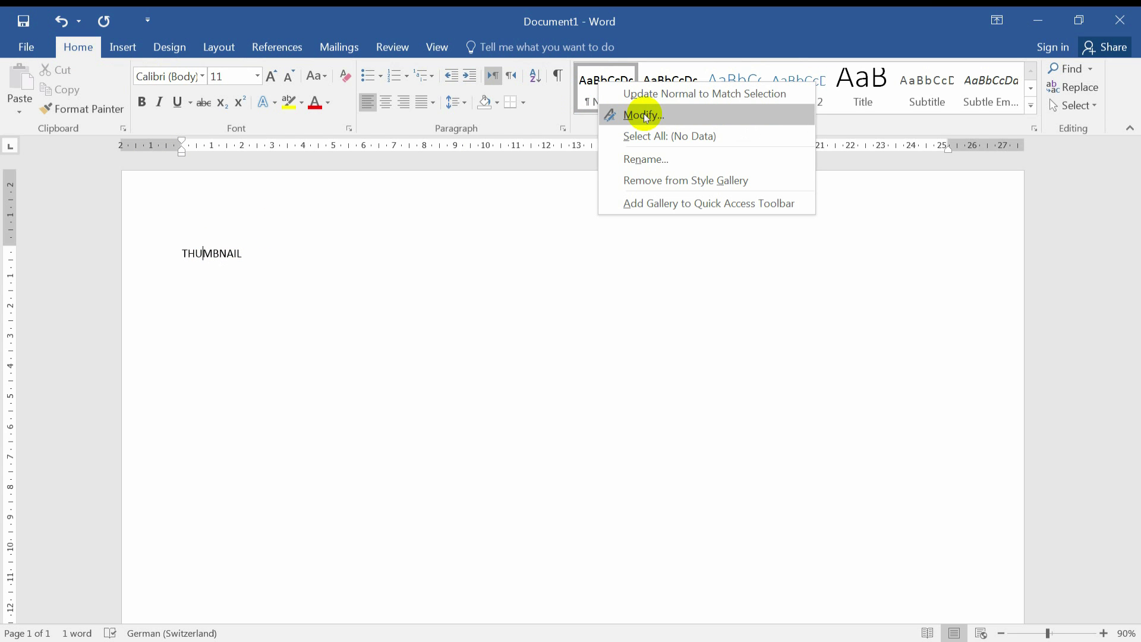
left_click(647, 116)
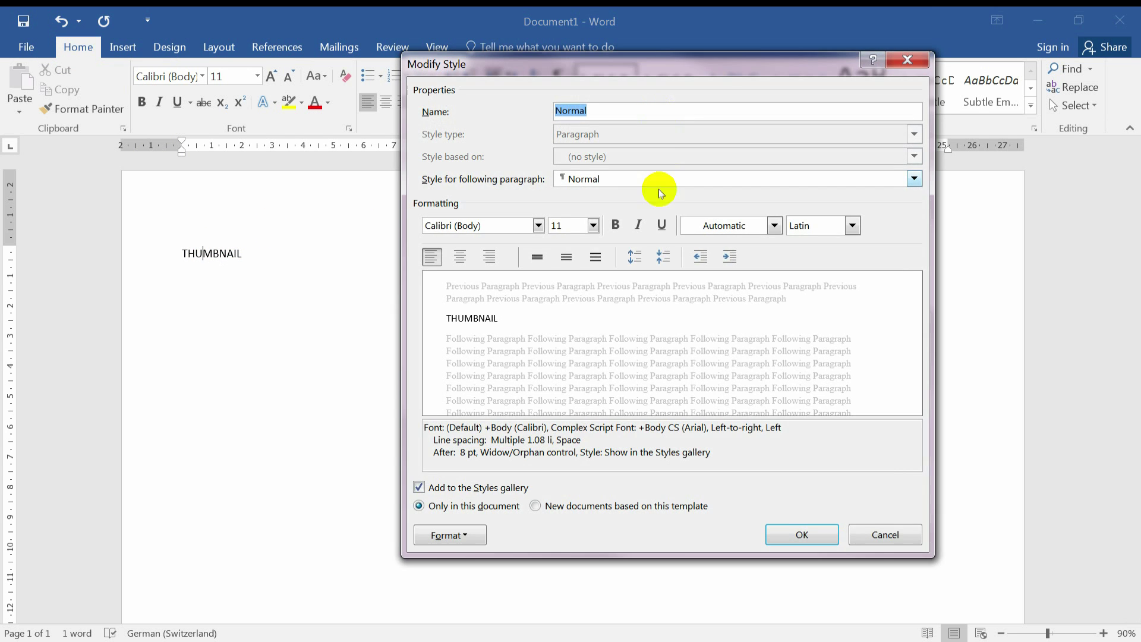
left_click(553, 226)
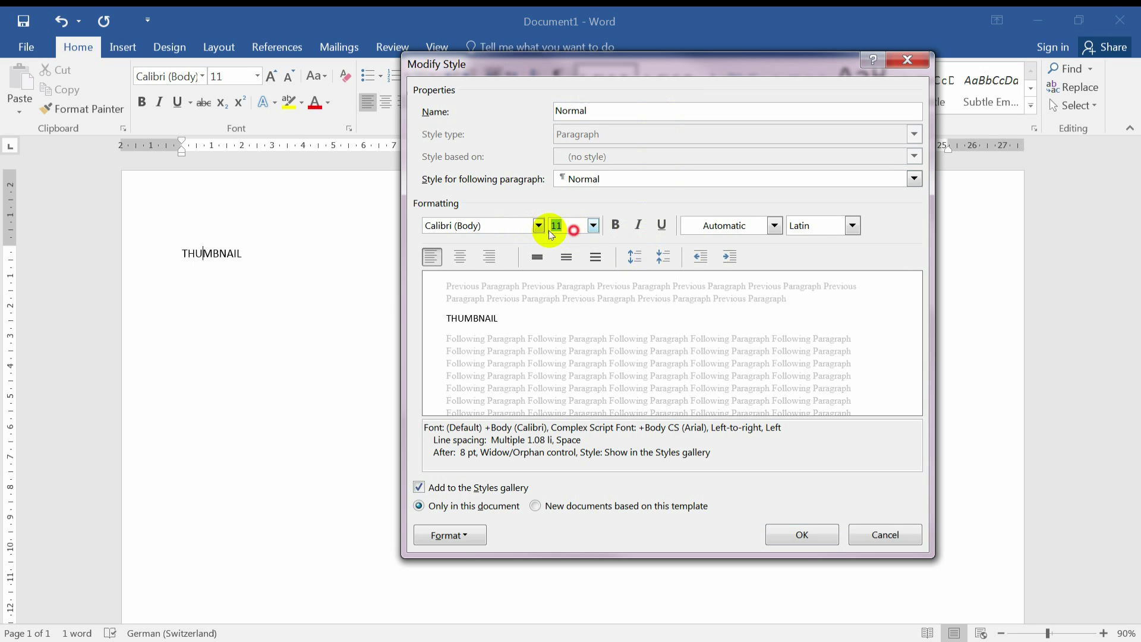
type("100")
left_click(538, 226)
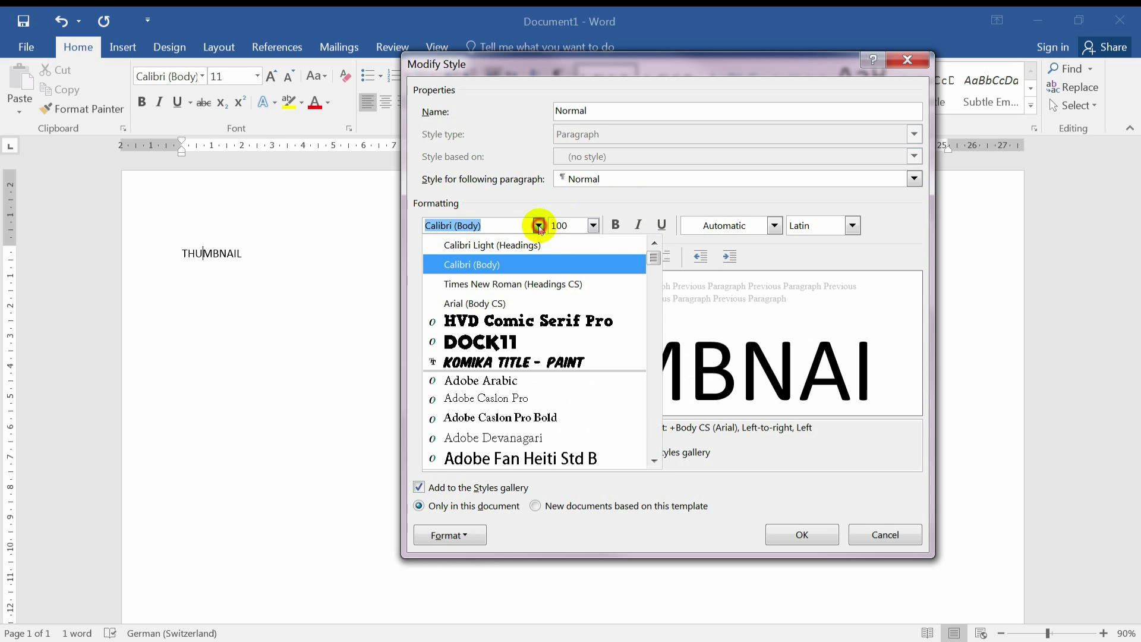
left_click(568, 327)
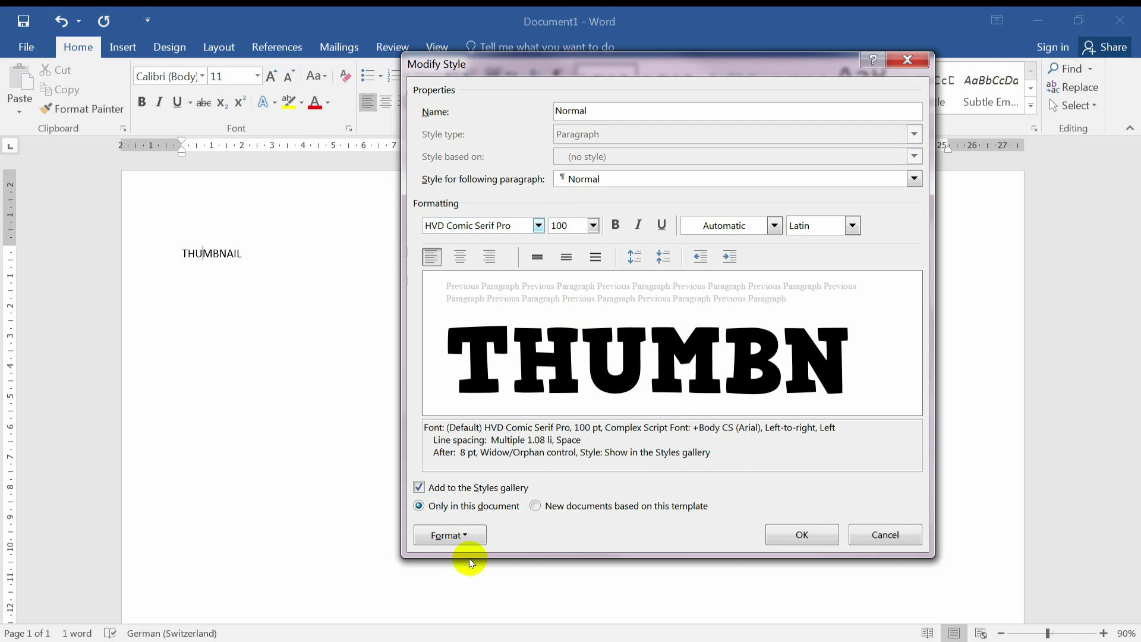
left_click(481, 535)
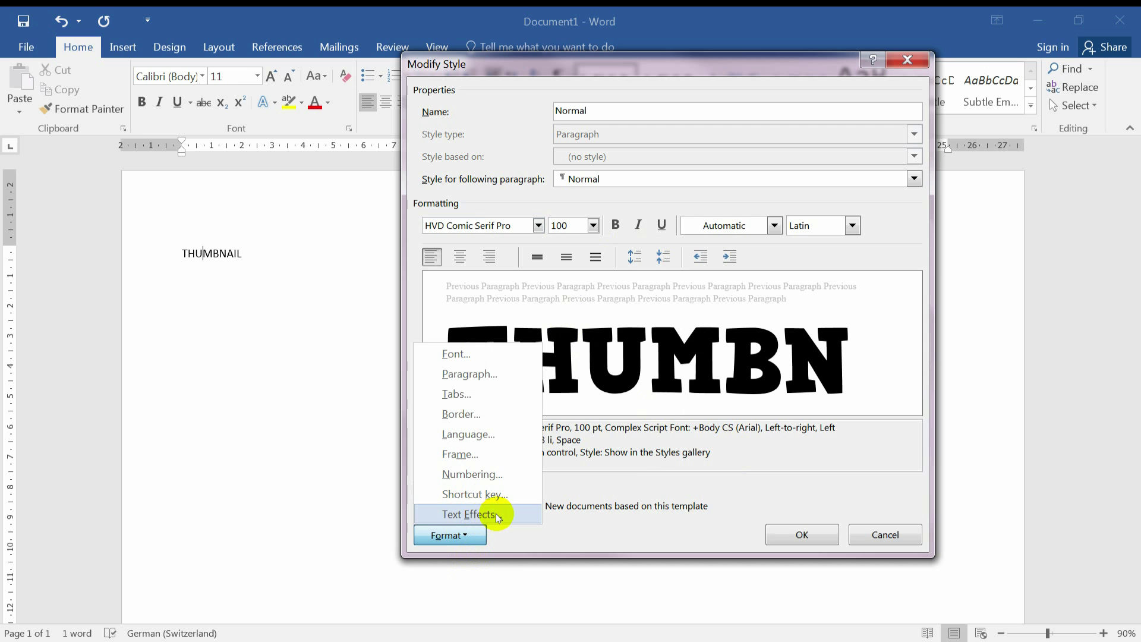
Switch the style's text fill to a gradient and remove the extra middle stops.
left_click(497, 515)
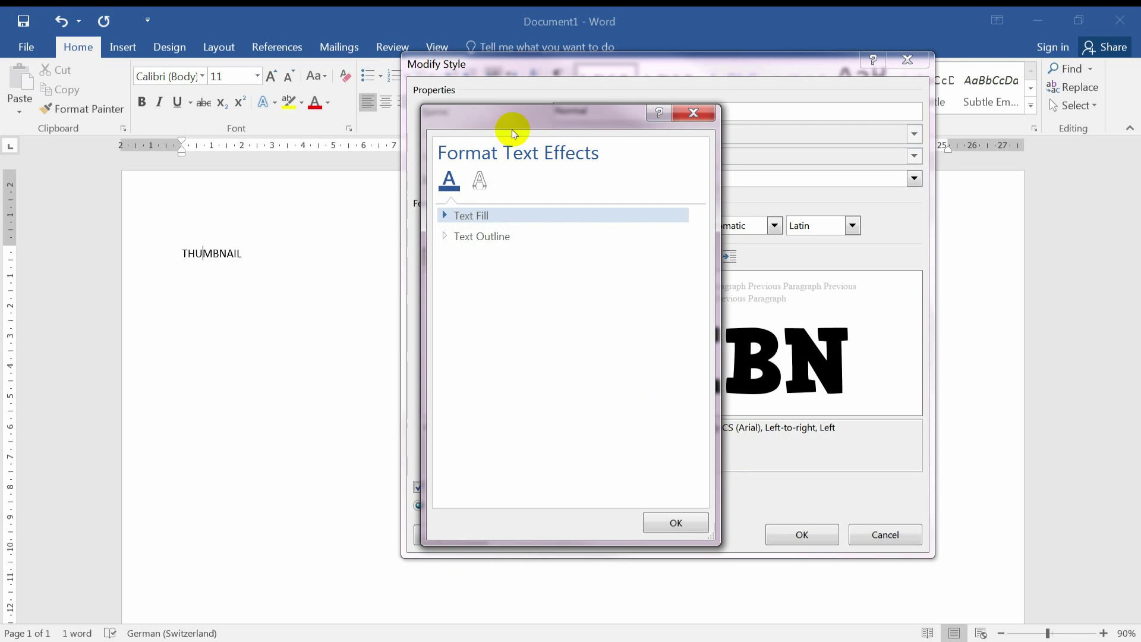
left_click(448, 217)
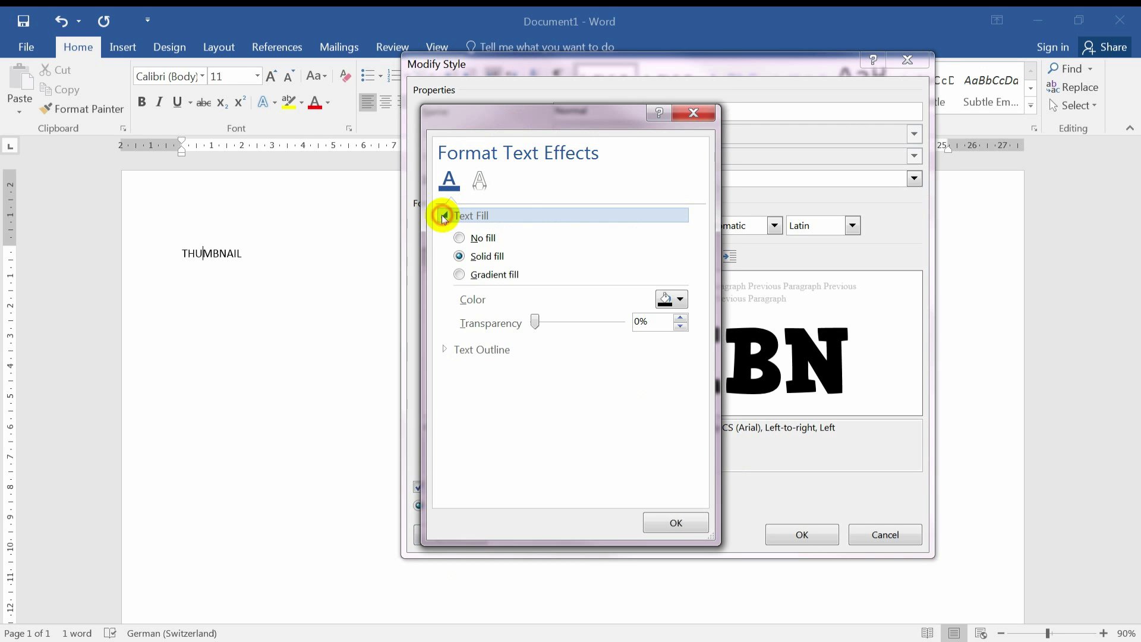
left_click(460, 275)
left_click(592, 409)
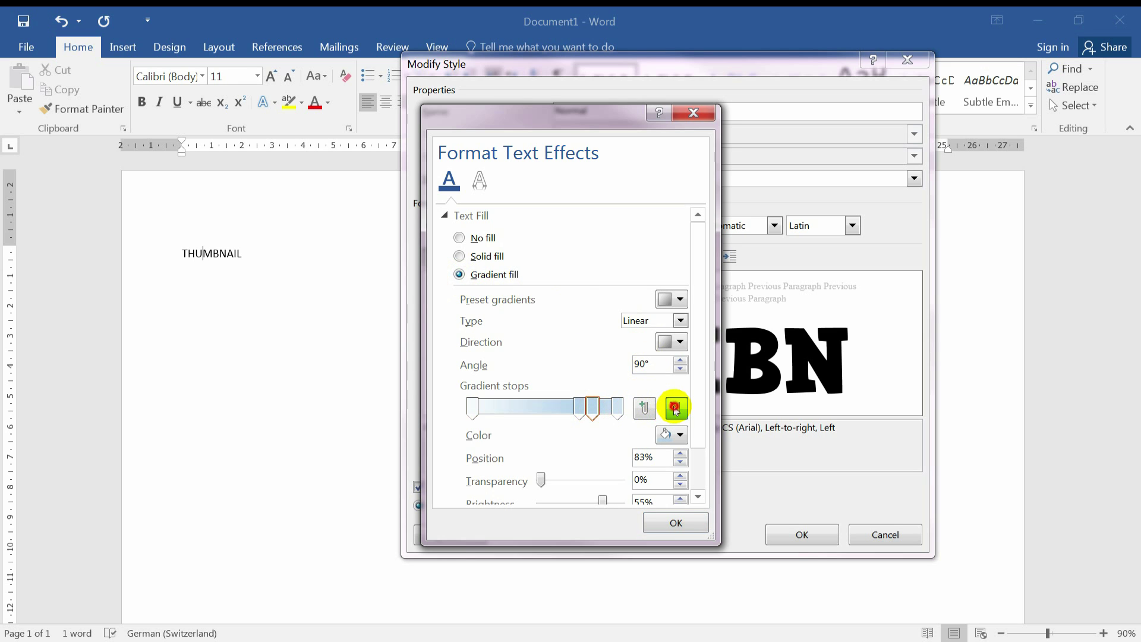
left_click(676, 409)
left_click(580, 409)
Make the gradient's end stop orange and start stop yellow, shifting the yellow stop inward.
left_click(676, 408)
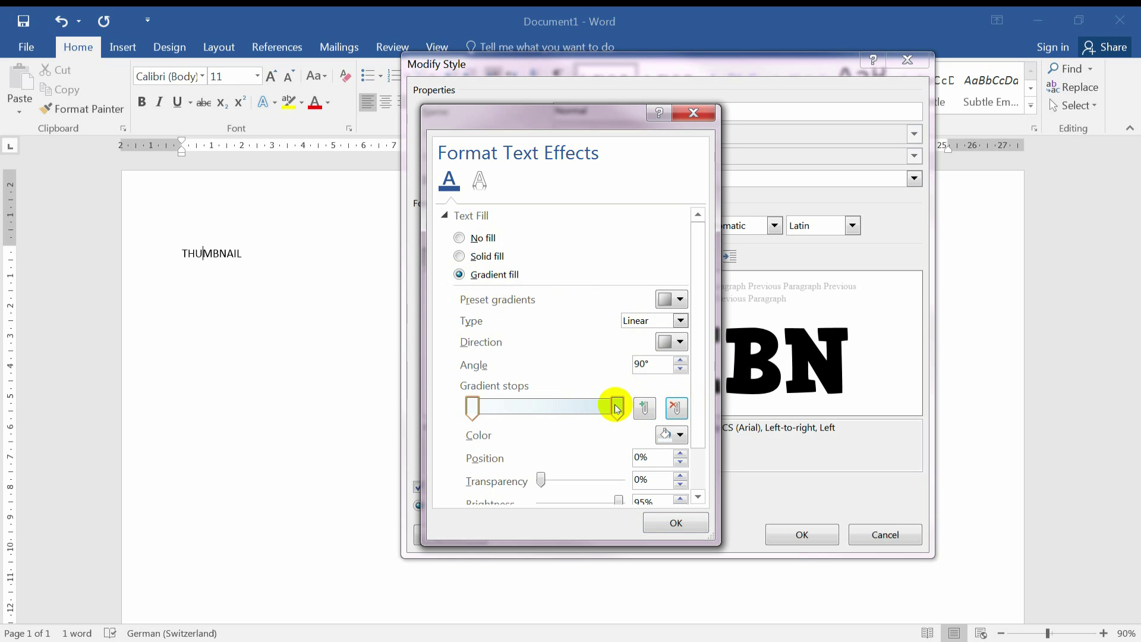
left_click(616, 408)
left_click(679, 435)
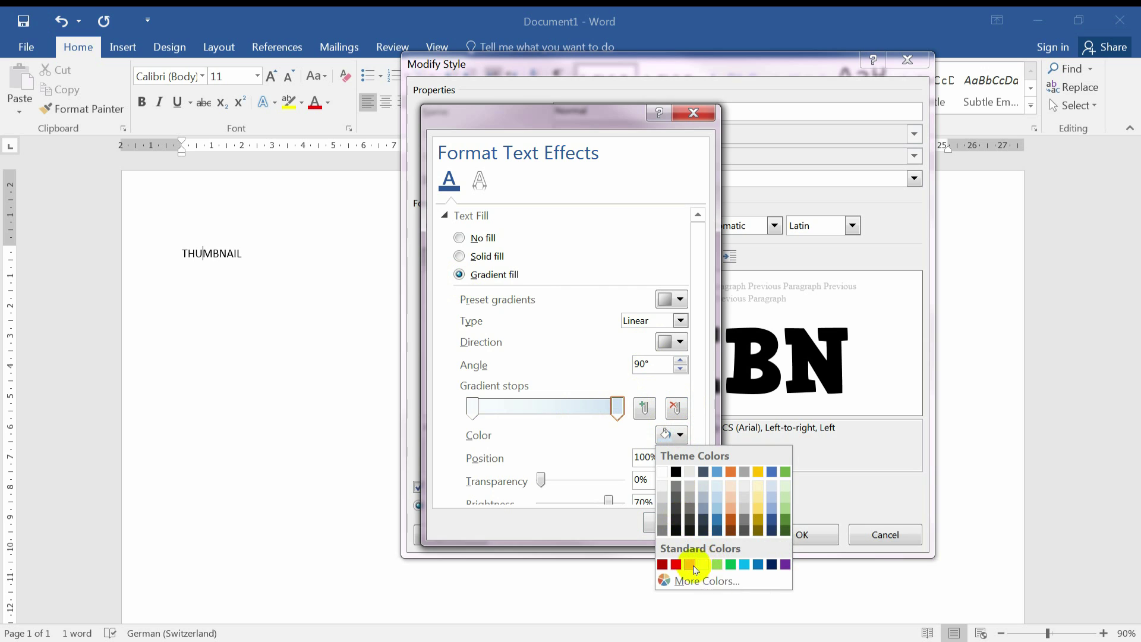
left_click(690, 565)
left_click(472, 407)
left_click(678, 434)
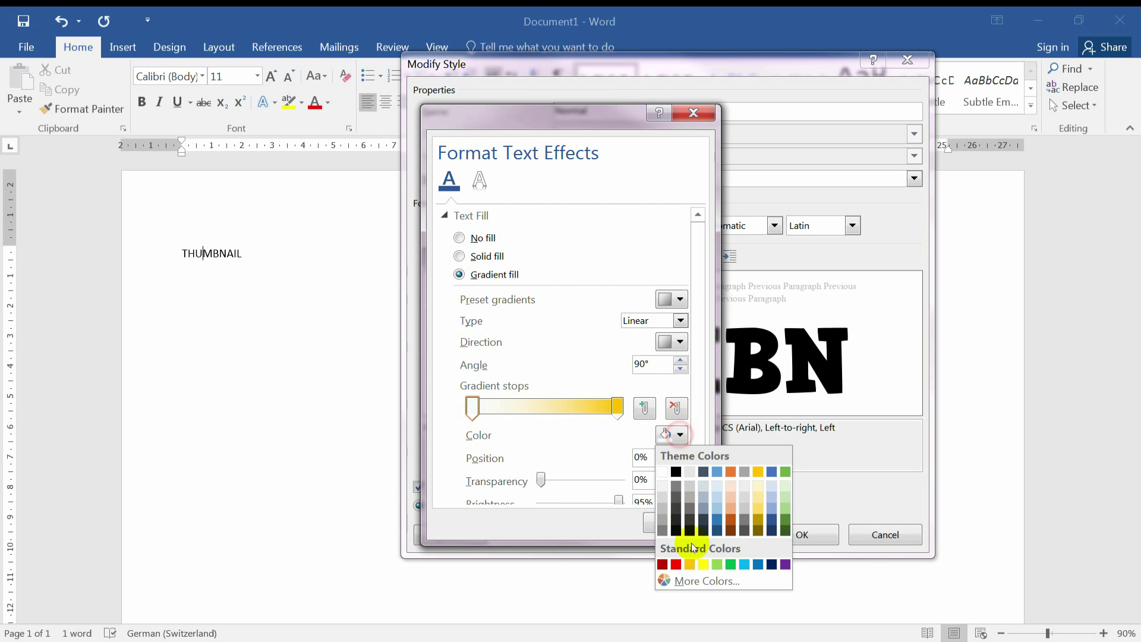
left_click(703, 564)
left_click_drag(472, 409, 527, 415)
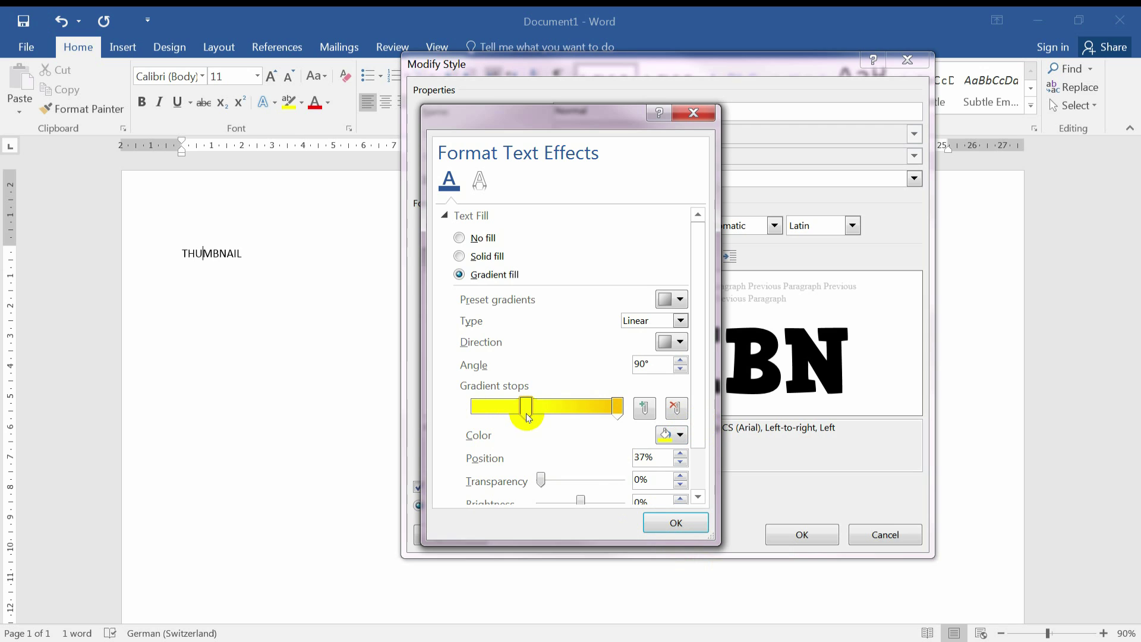
Add an outer shadow to the text and make it less transparent.
left_click(481, 183)
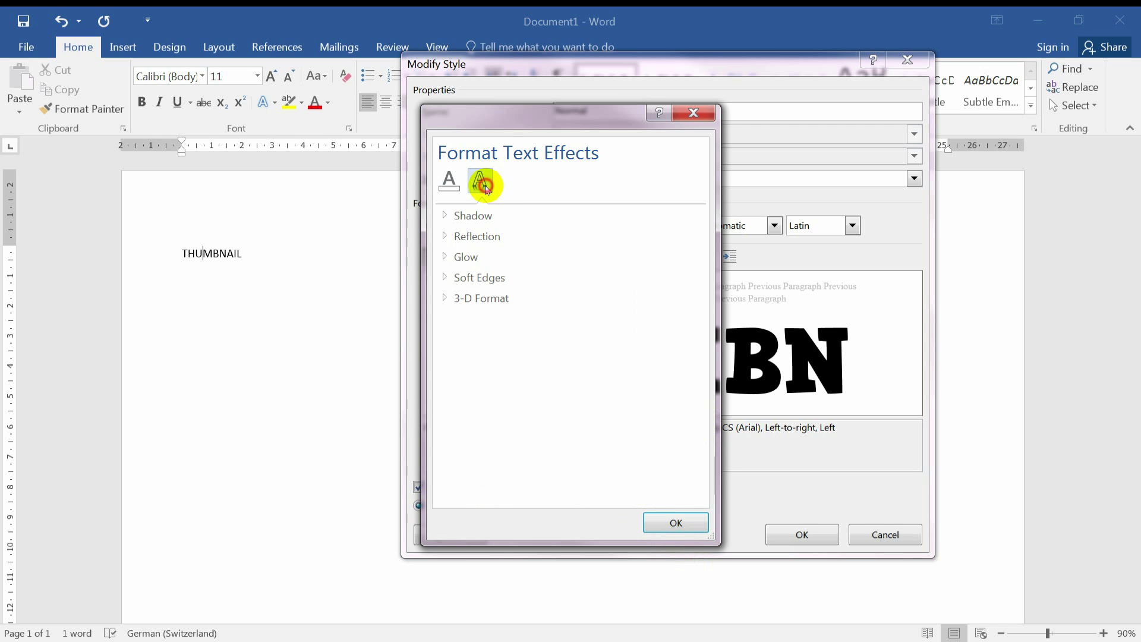
left_click(447, 216)
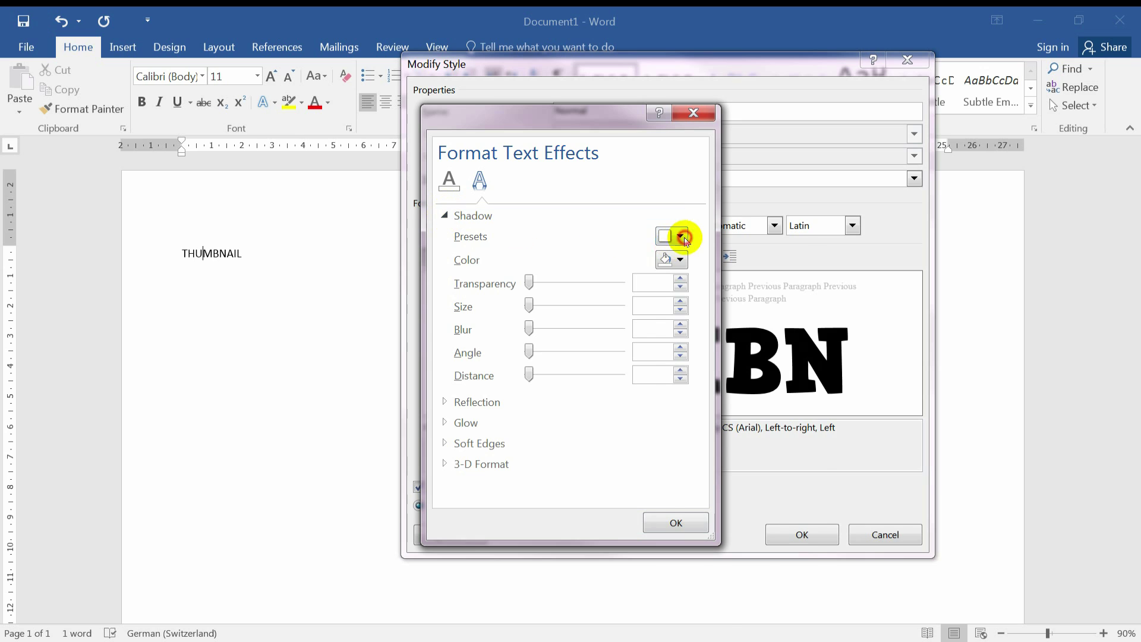
left_click(680, 236)
left_click(682, 364)
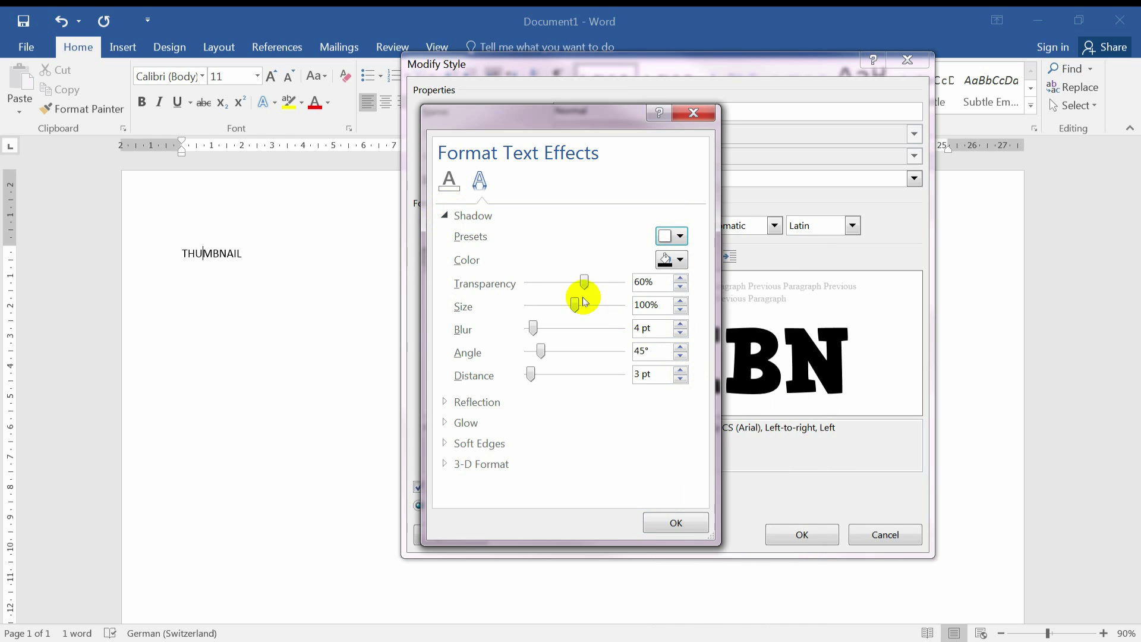
left_click_drag(584, 286, 575, 286)
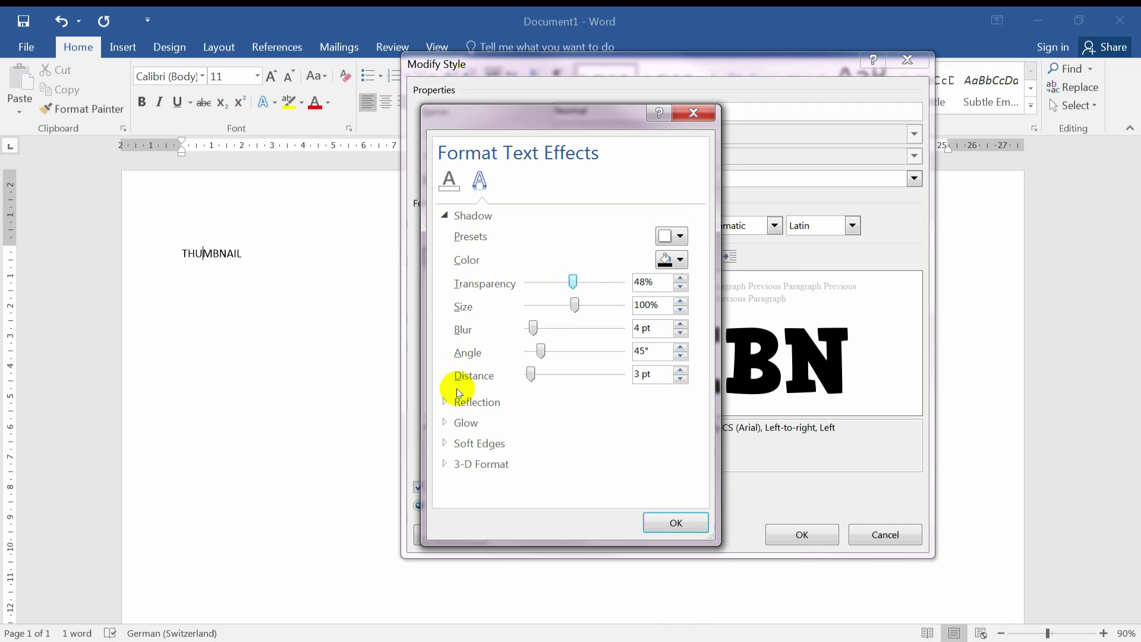
Give the text a Circle top bevel of 5 pt and a 2 pt 3-D contour.
left_click(443, 464)
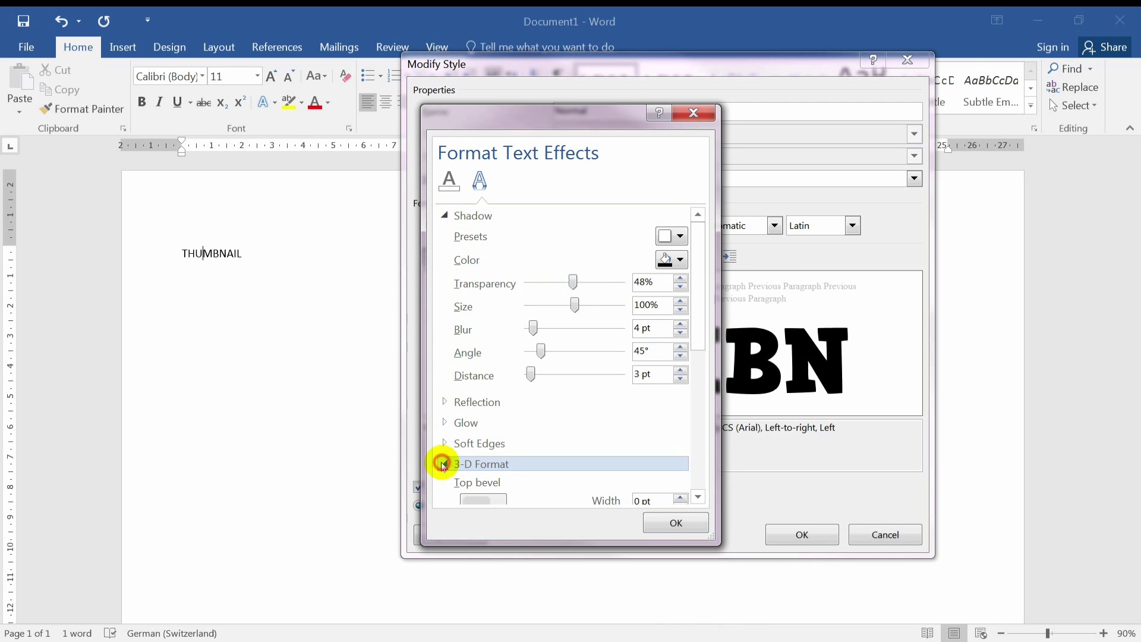
left_click_drag(702, 267, 699, 324)
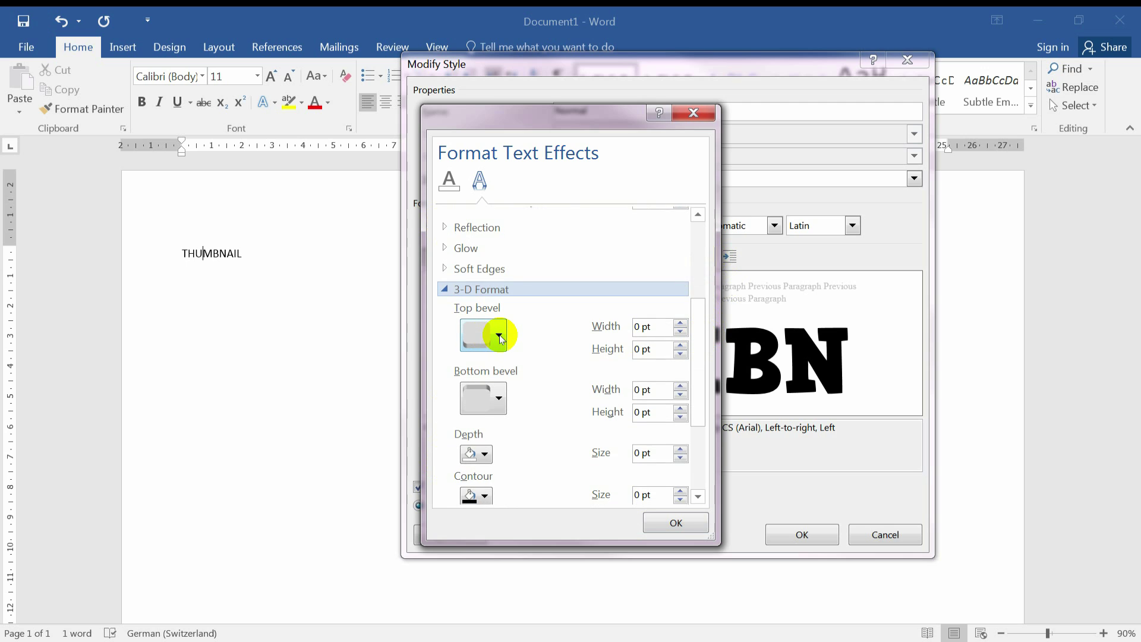
left_click(499, 336)
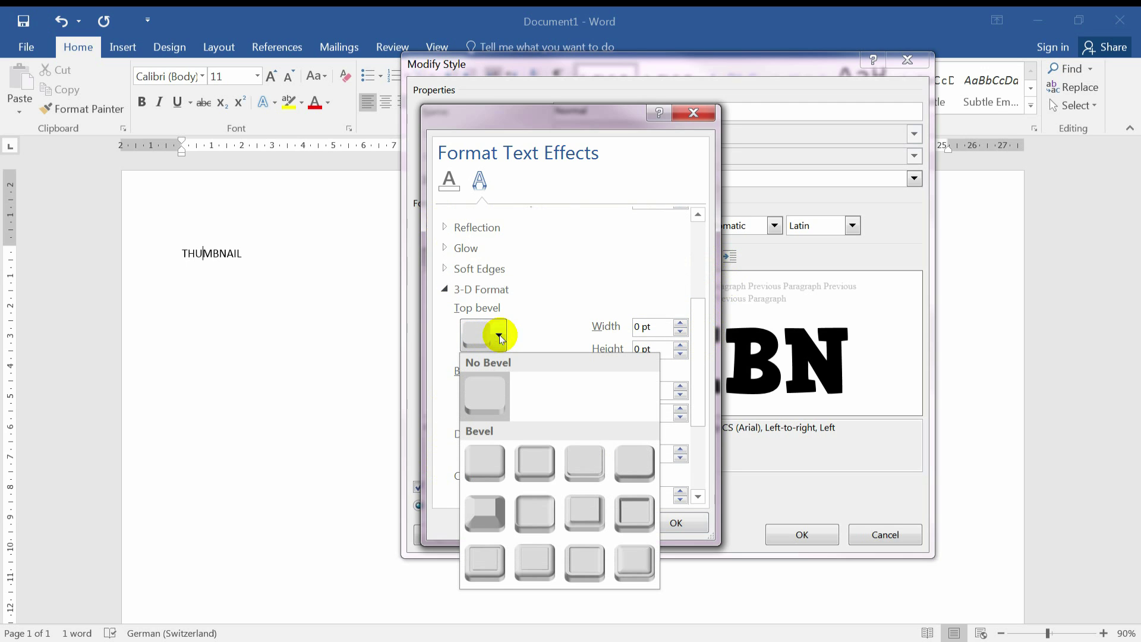
left_click(484, 463)
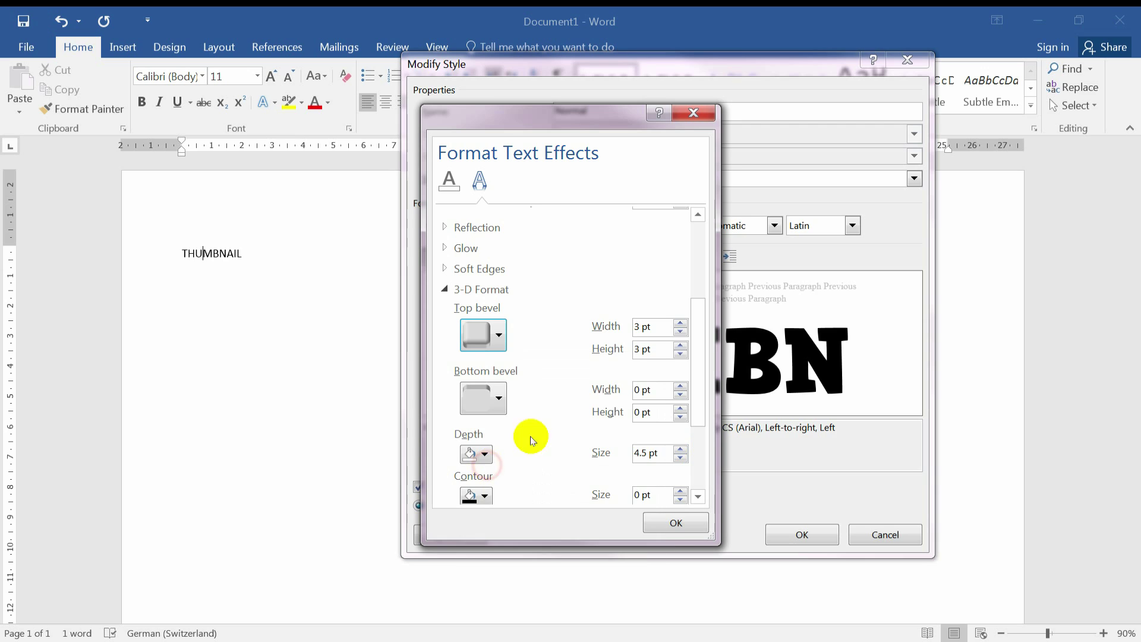
left_click(681, 324)
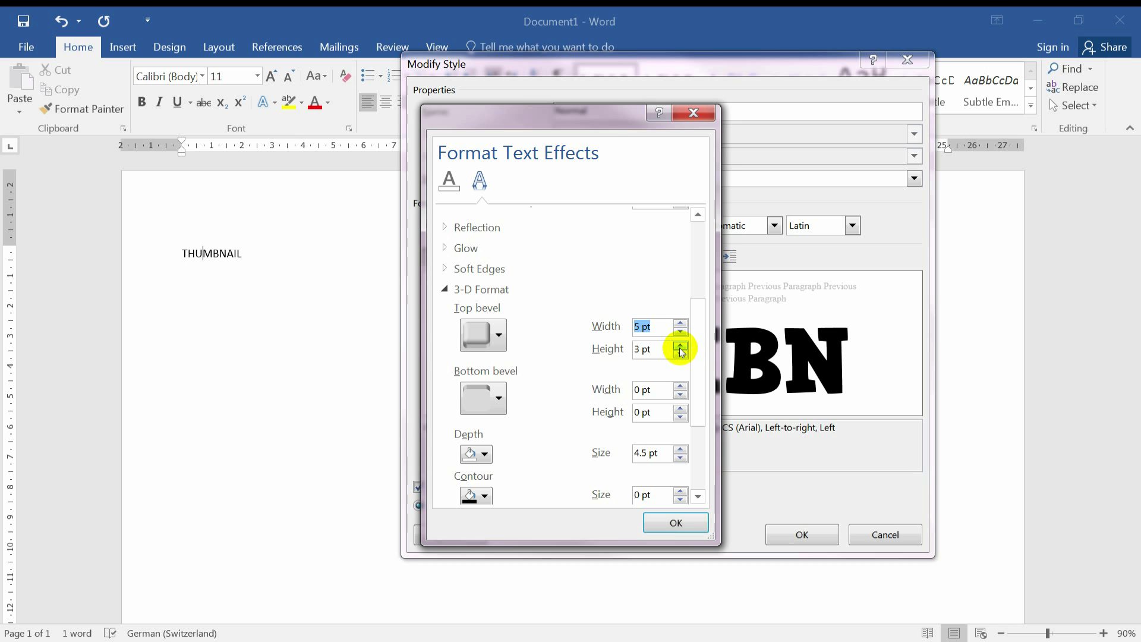
left_click(681, 345)
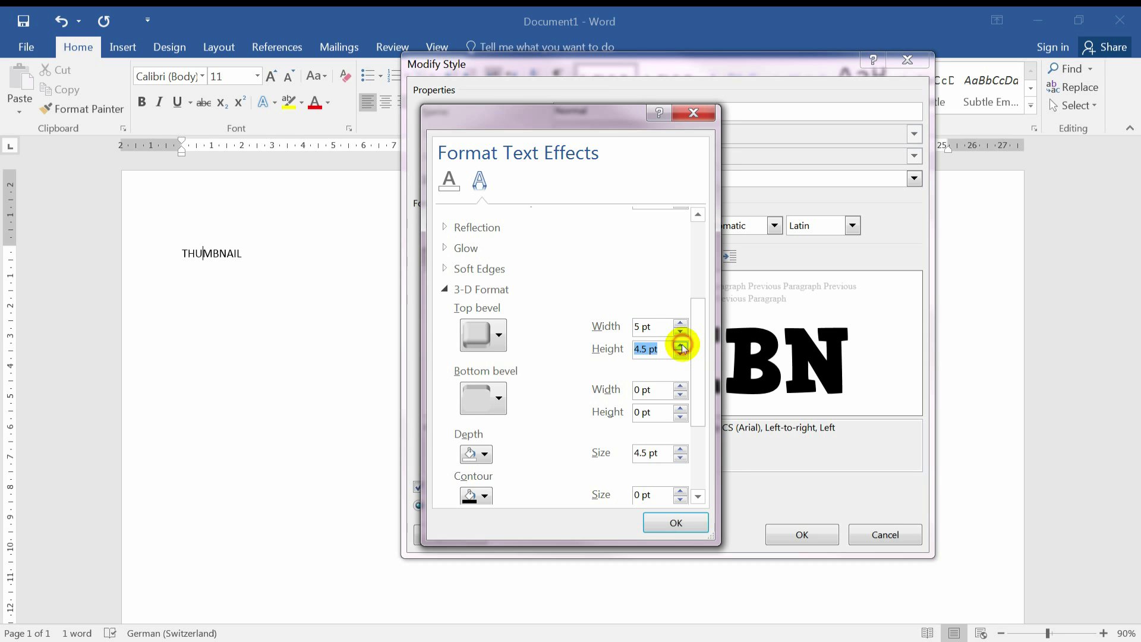
left_click_drag(698, 315, 699, 388)
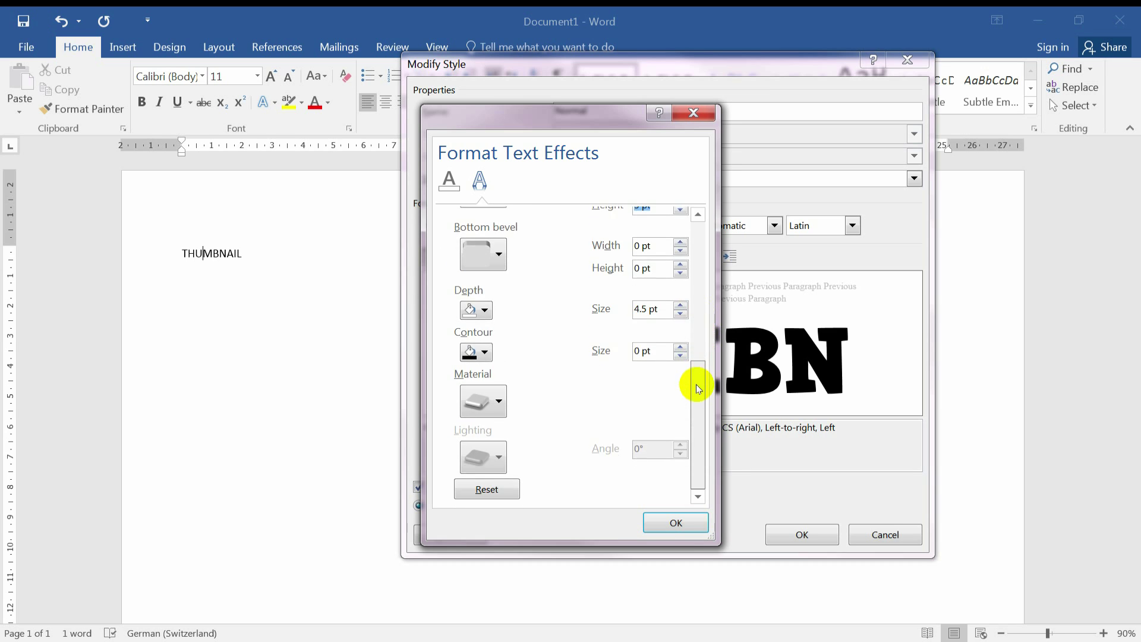
left_click(681, 347)
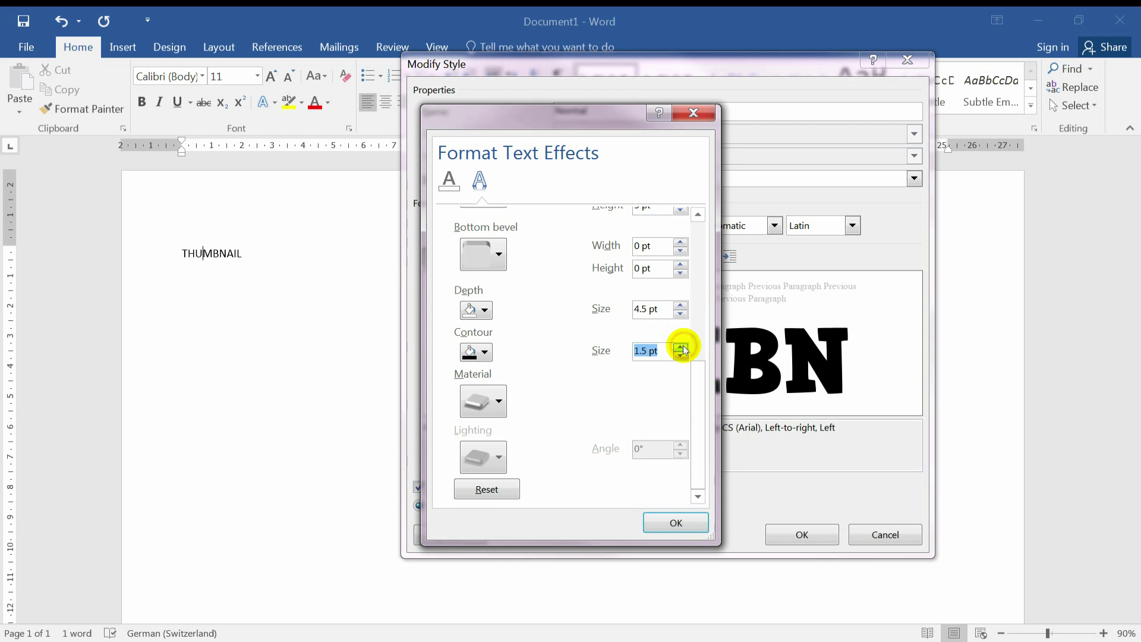
left_click(681, 348)
Confirm the text effects and Normal style so THUMBNAIL shows the yellow bevelled comic font.
left_click(671, 523)
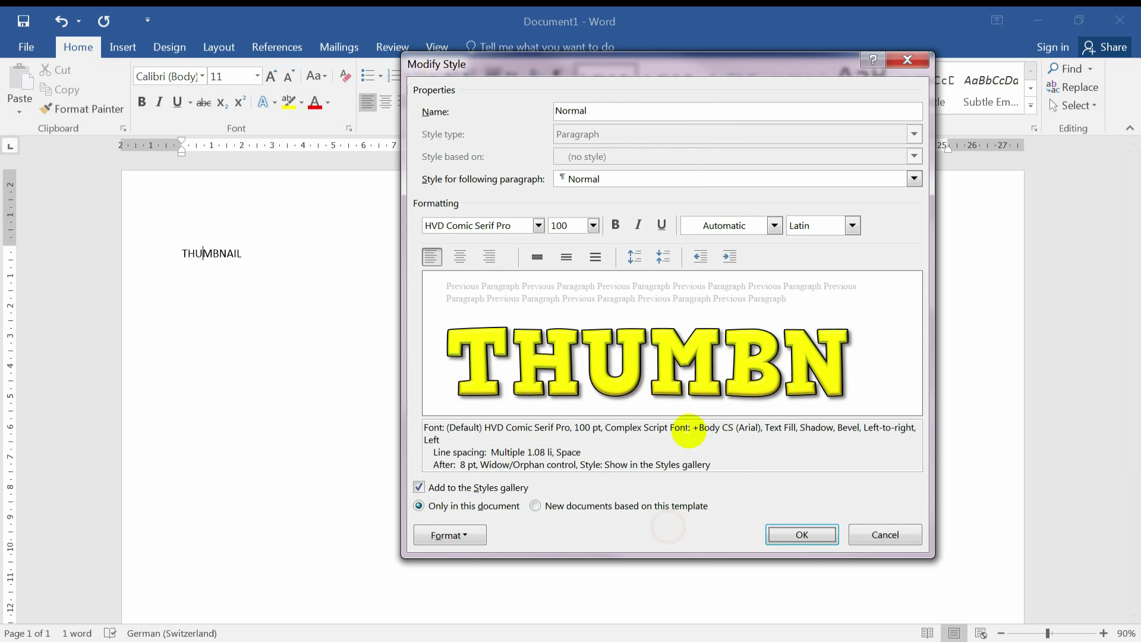
left_click(782, 539)
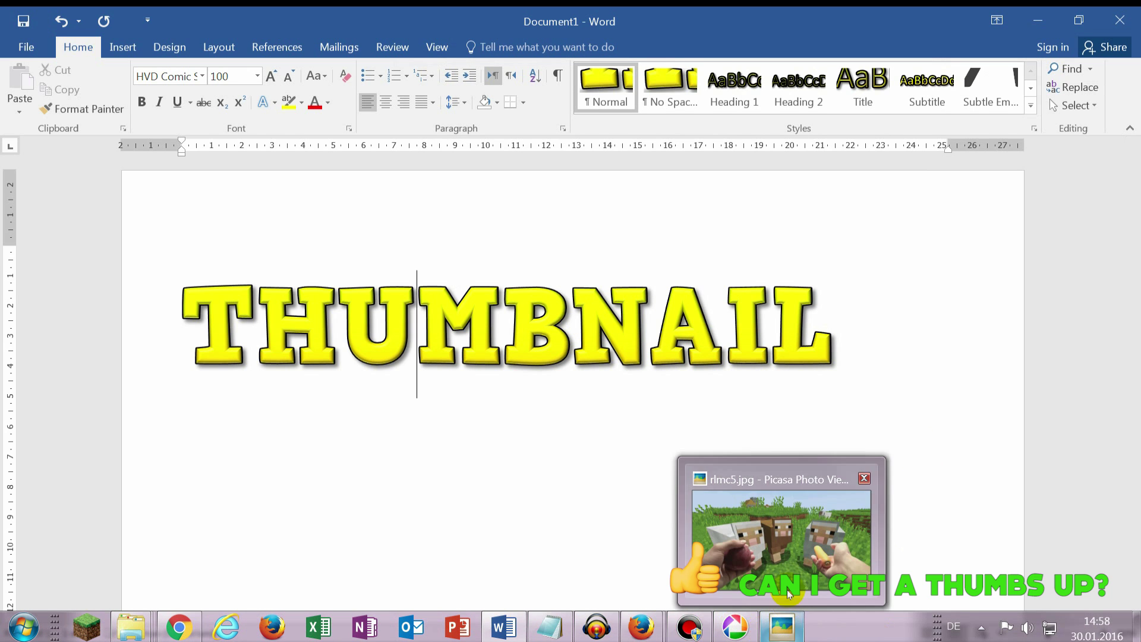
mouse_move(734, 627)
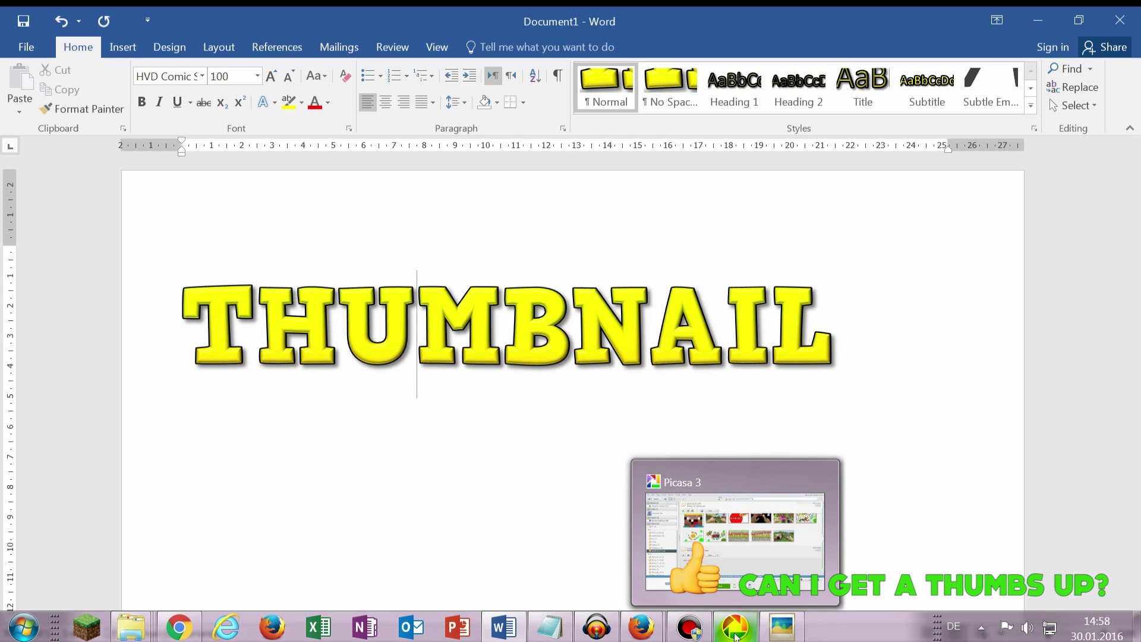
Open the Minecraft sheep photo rlmc5.jpg in Picasa 3's edit view.
left_click(783, 629)
mouse_move(571, 303)
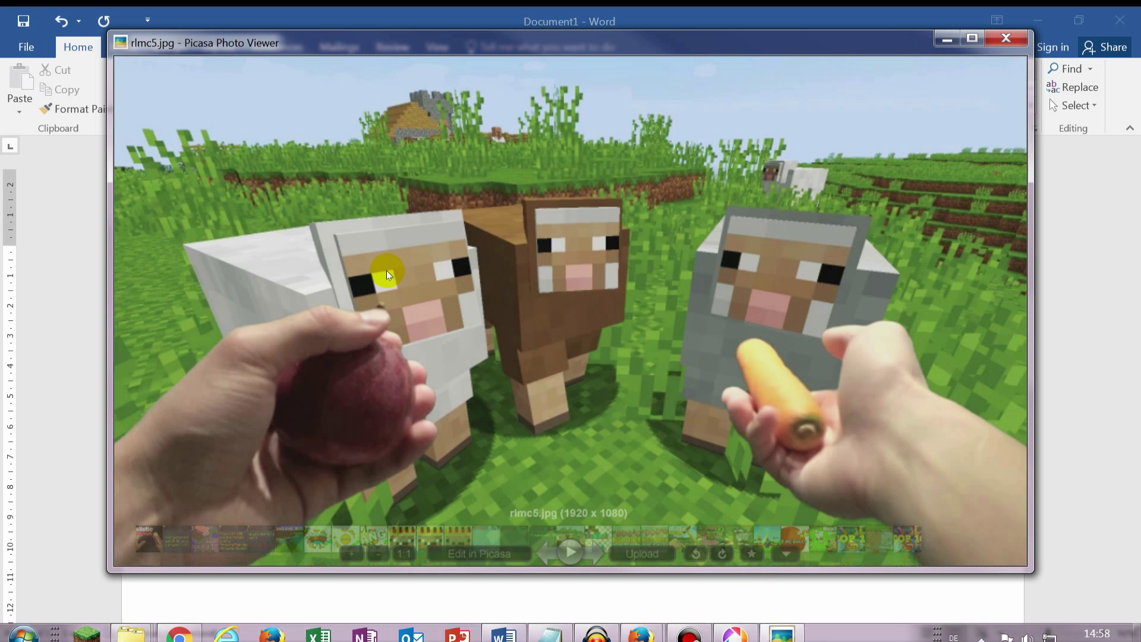
double_click(327, 379)
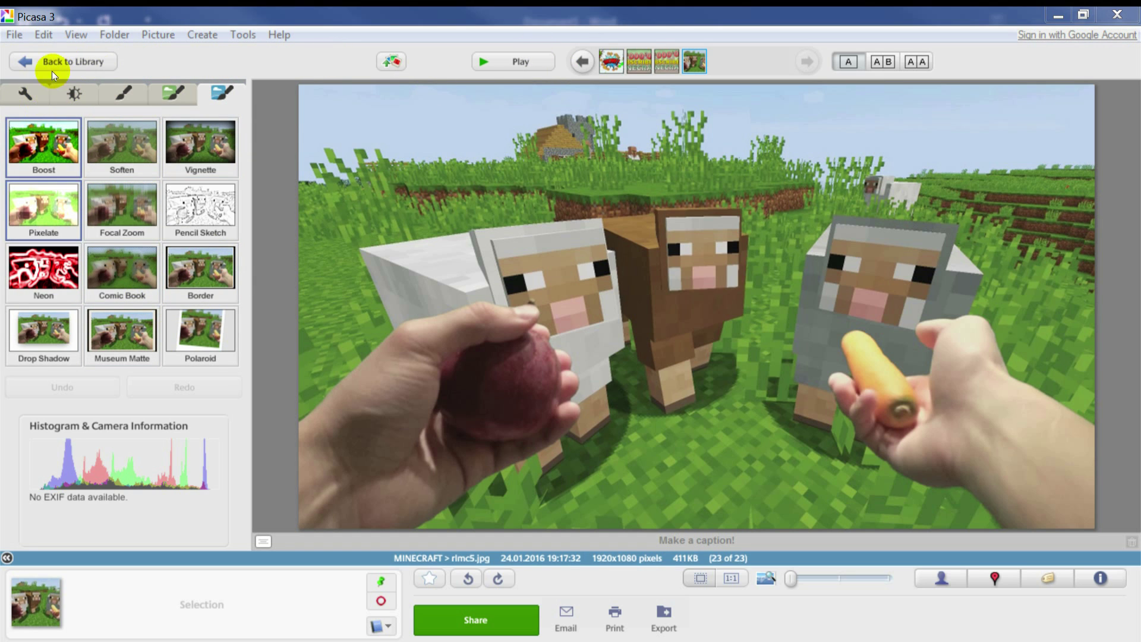
Apply the Boost effect to the photo's colours.
left_click(271, 11)
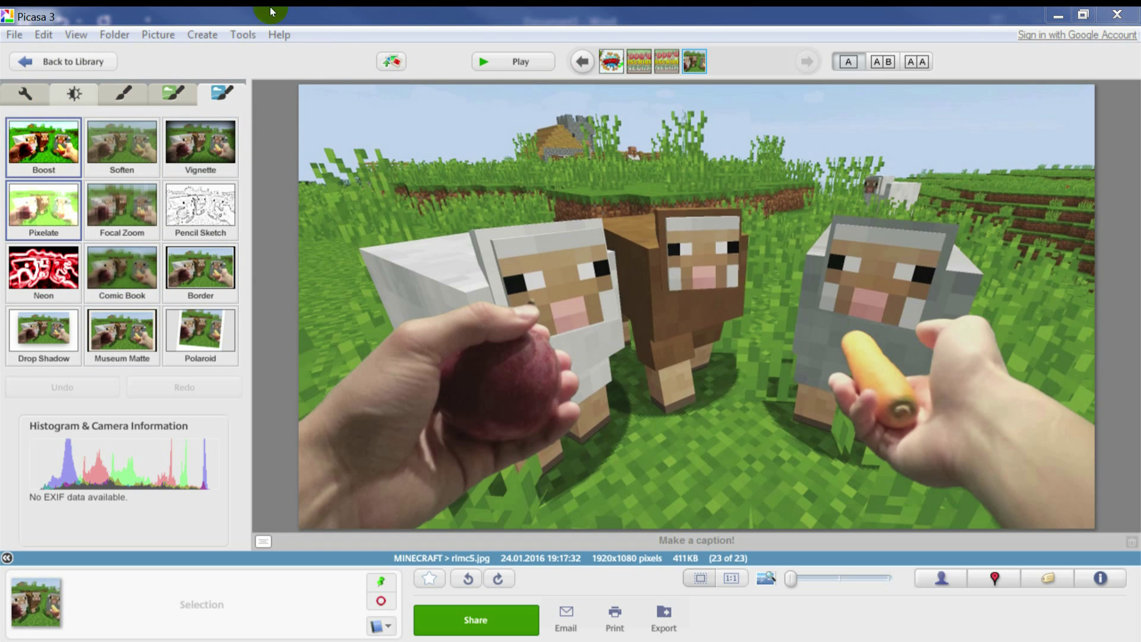
left_click(37, 122)
left_click(66, 186)
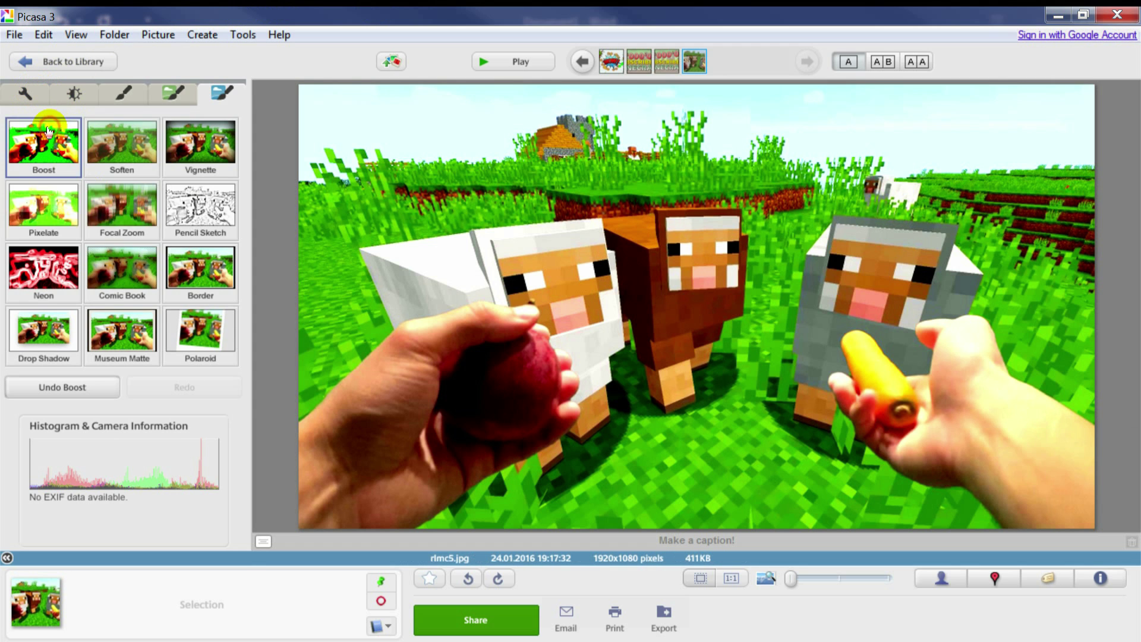
Apply Pencil Sketch with maximum radius and strength and fade set near the middle.
left_click(201, 205)
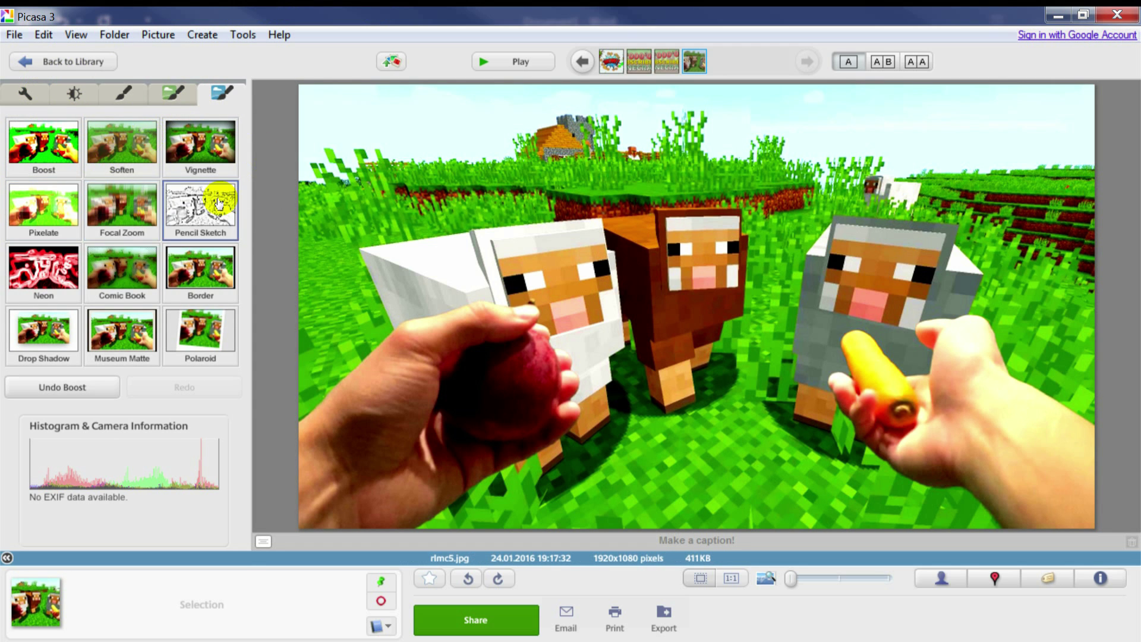
left_click_drag(121, 193, 298, 190)
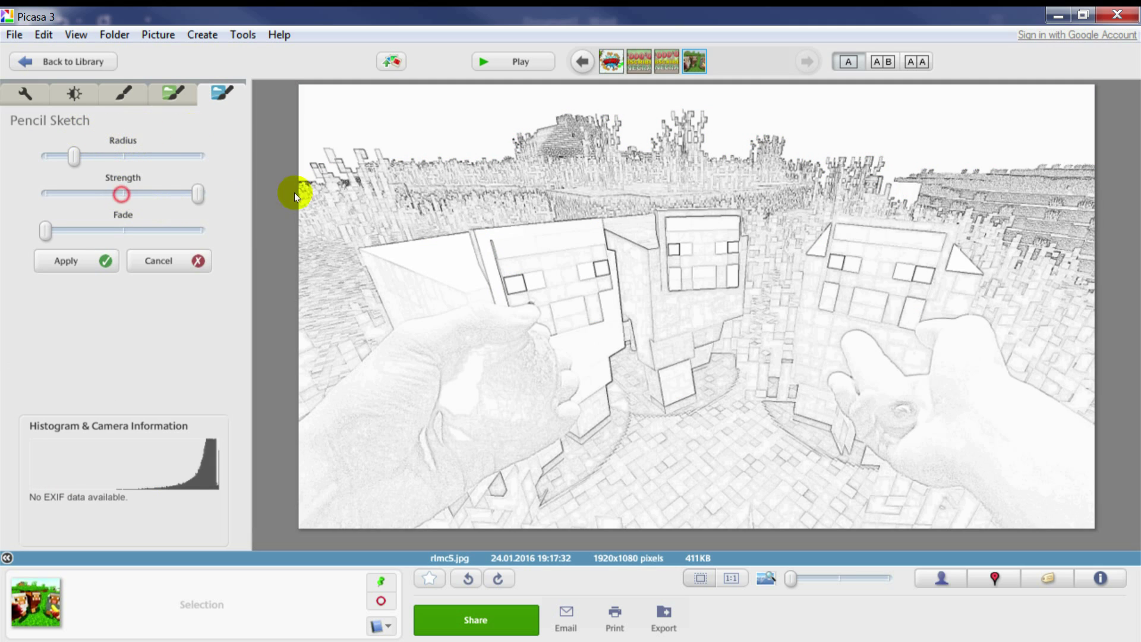
left_click_drag(73, 155, 202, 156)
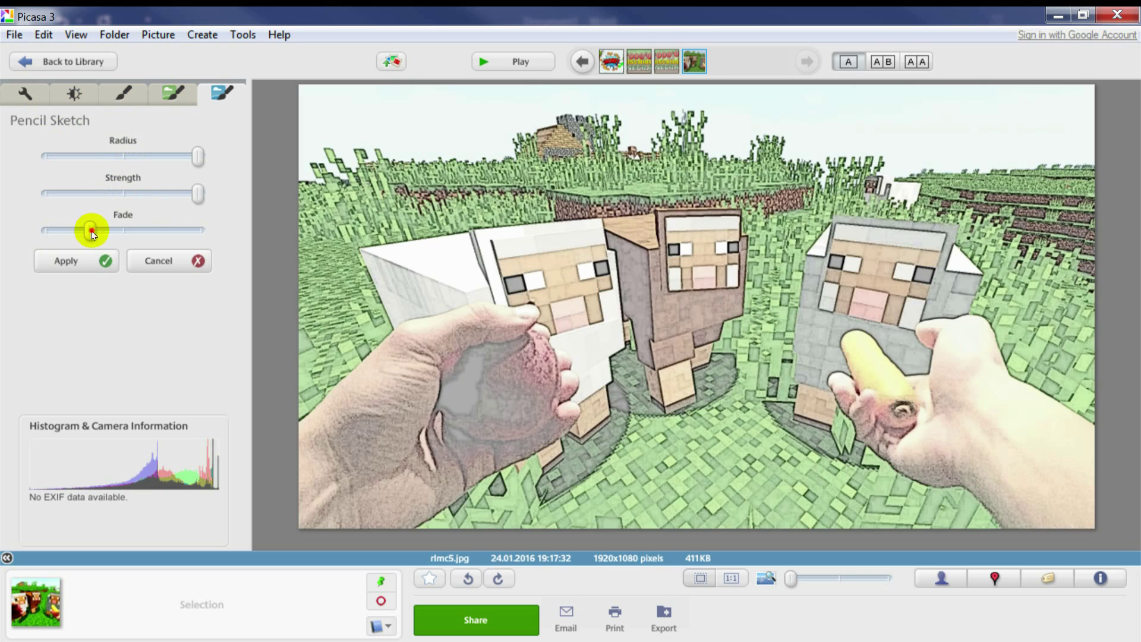
left_click_drag(43, 230, 117, 231)
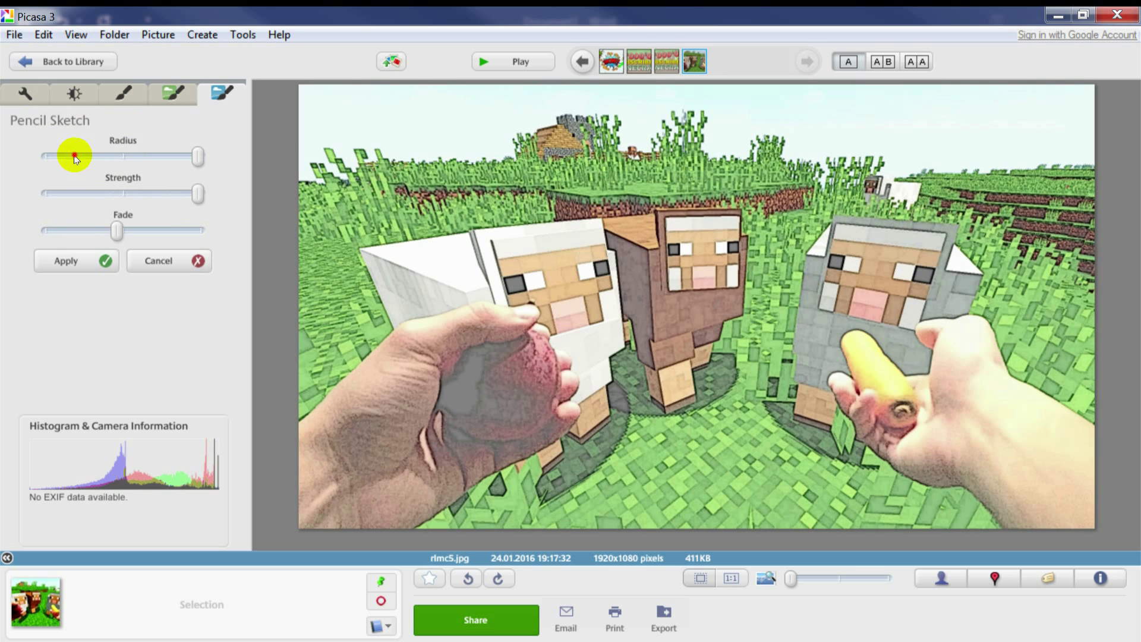
key("Left")
key("Left")
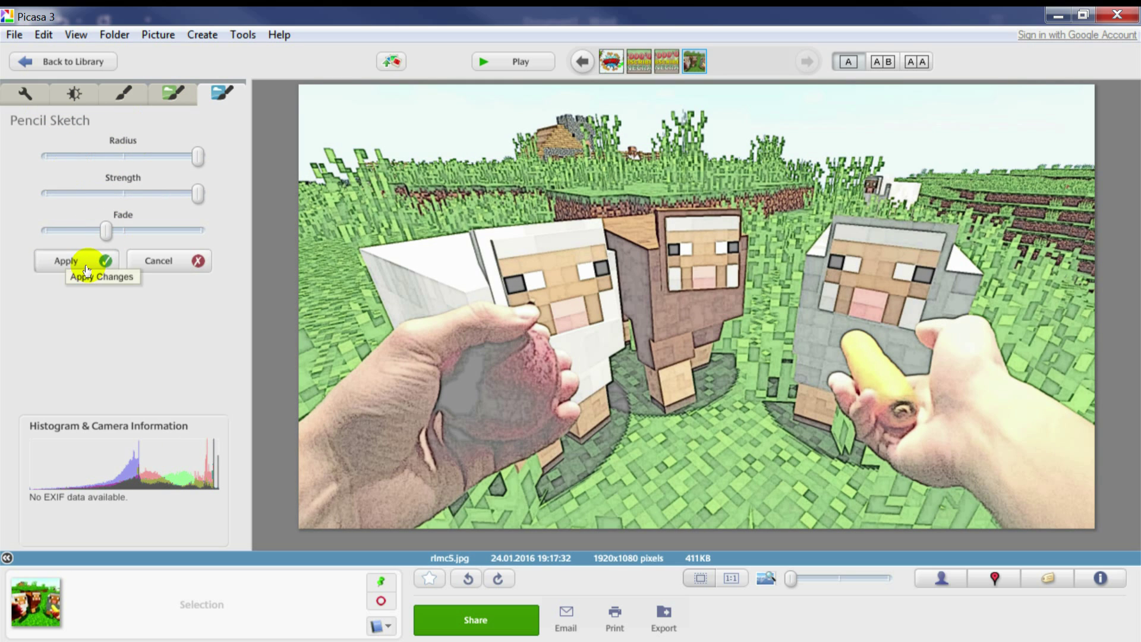
left_click(84, 260)
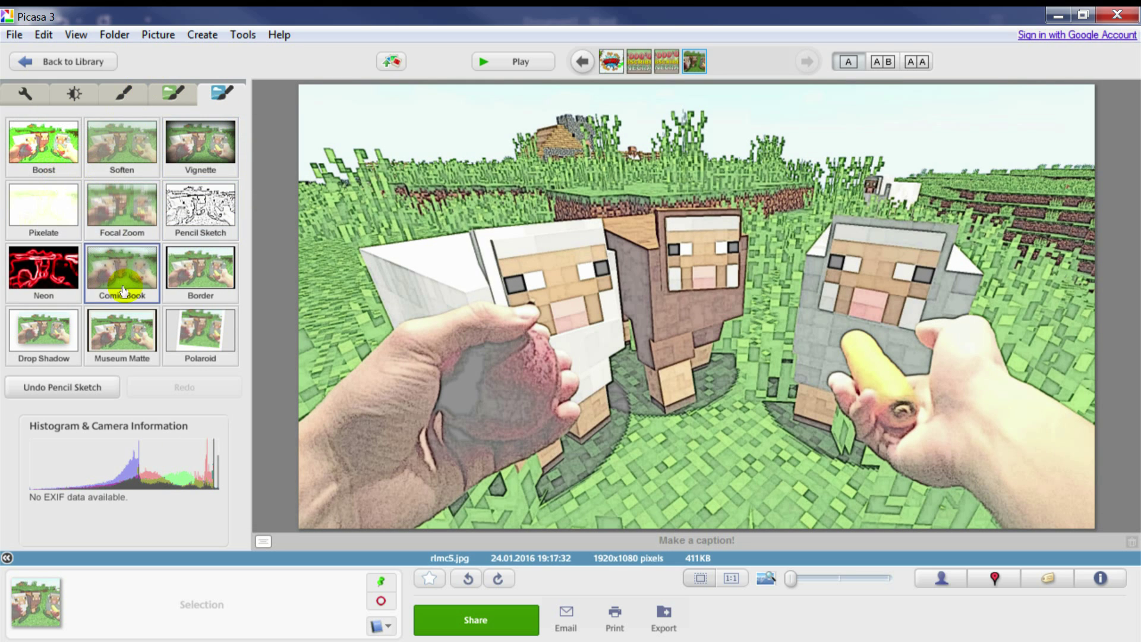
Apply Comic Book with maximum dot density and dot fade and a slightly stronger colour brush.
left_click(122, 273)
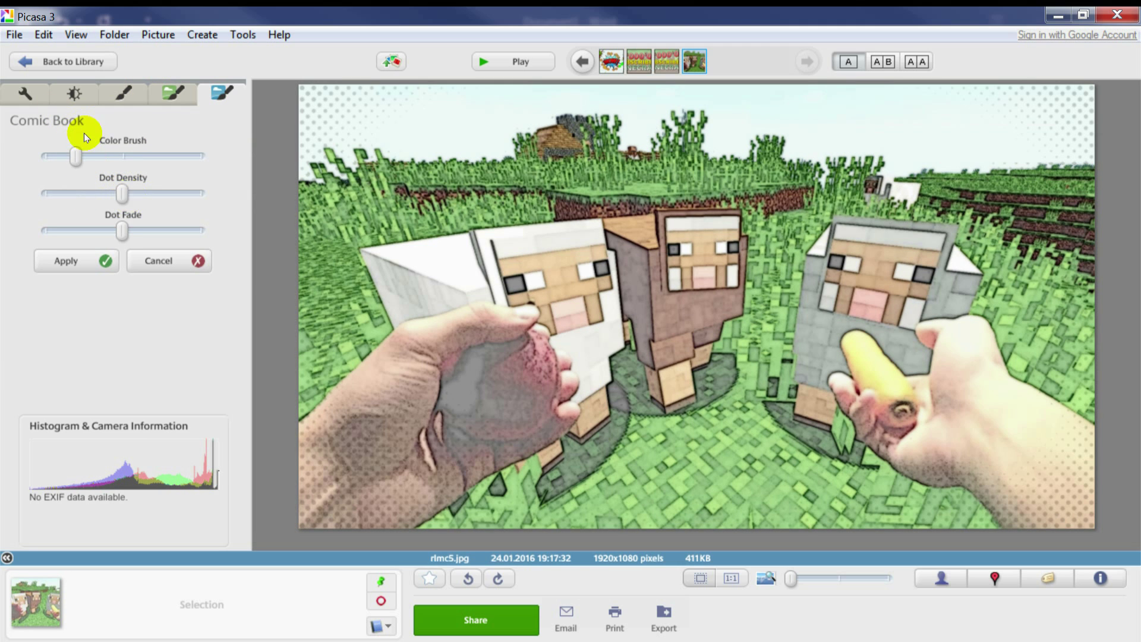
key("Right")
key("Right")
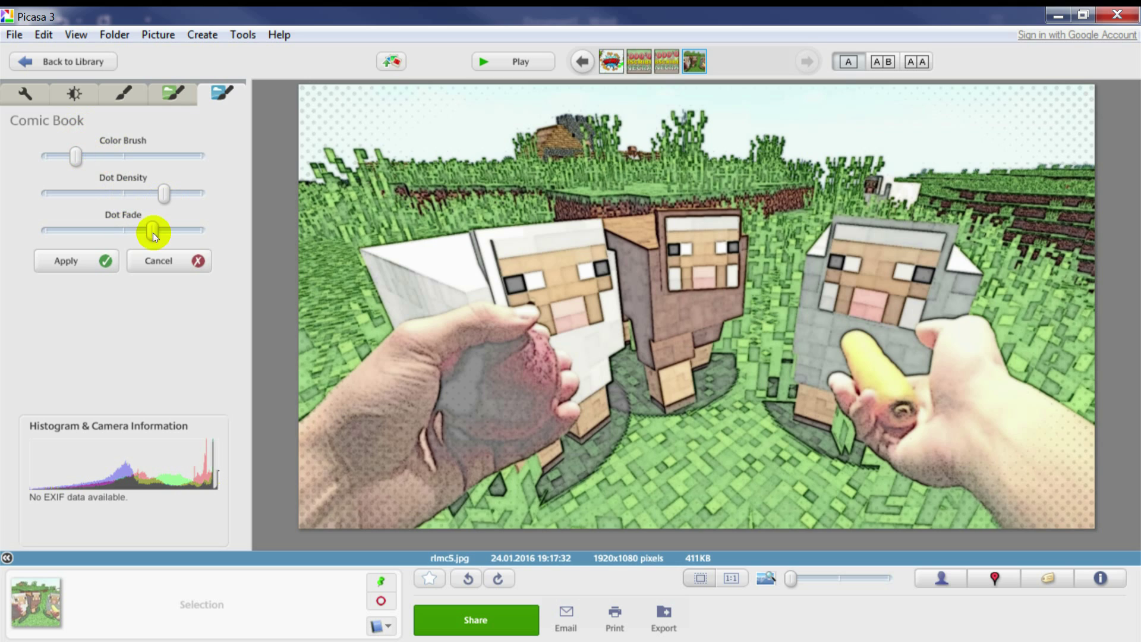
left_click_drag(153, 231, 198, 230)
left_click_drag(164, 193, 198, 193)
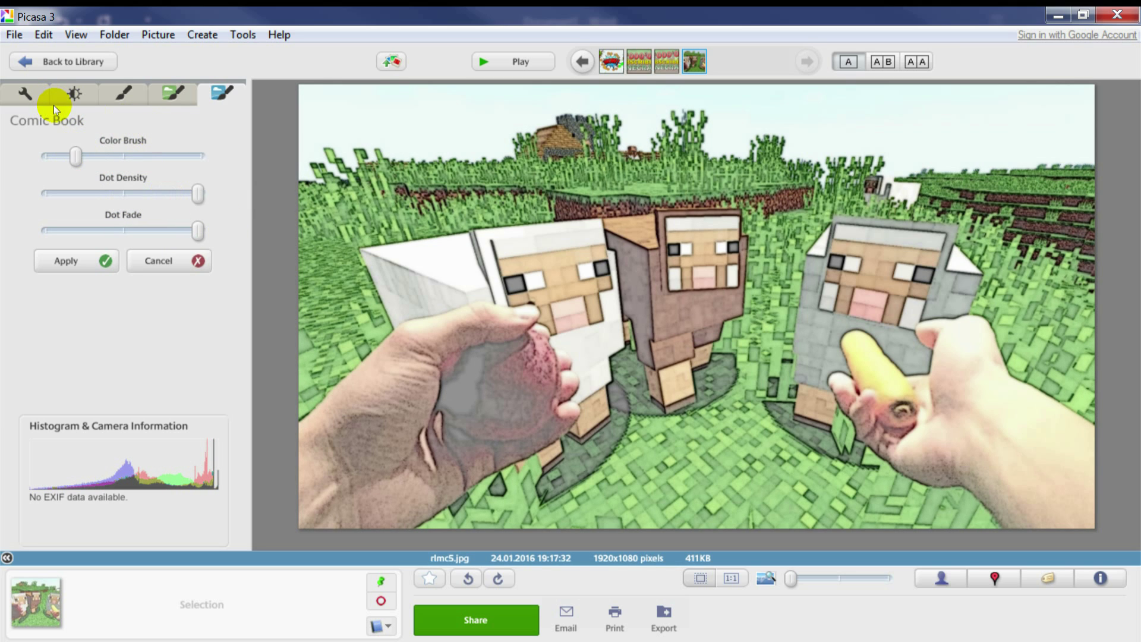
mouse_move(76, 156)
left_mouse_down()
mouse_move(101, 156)
mouse_move(73, 154)
left_mouse_up()
left_click(75, 259)
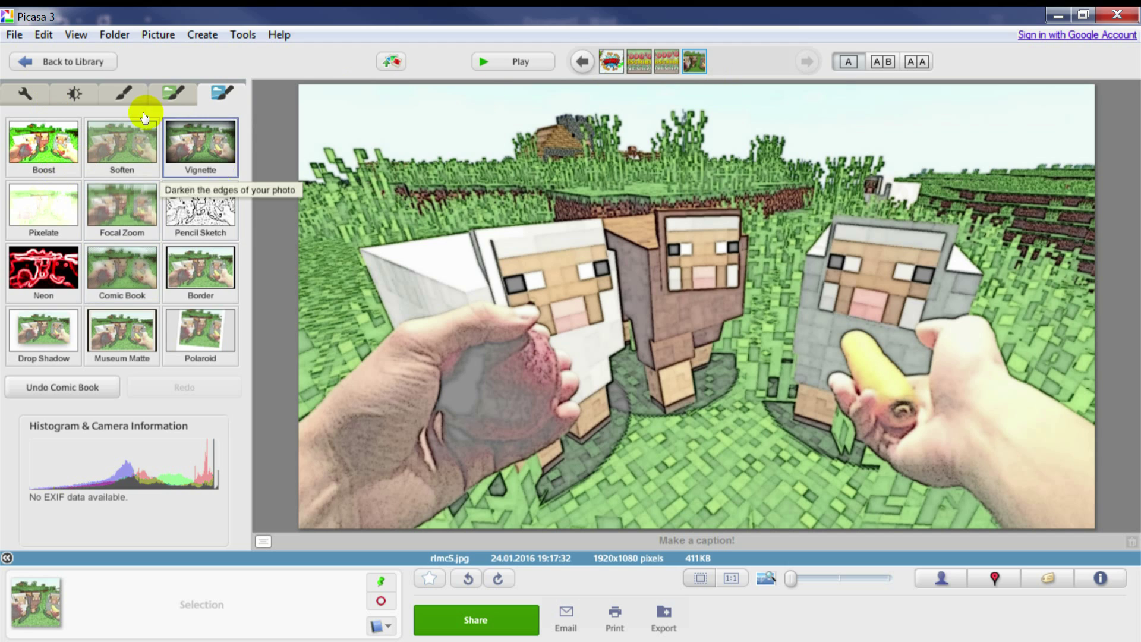
Apply the Sharpen effect to the photo.
left_click(125, 92)
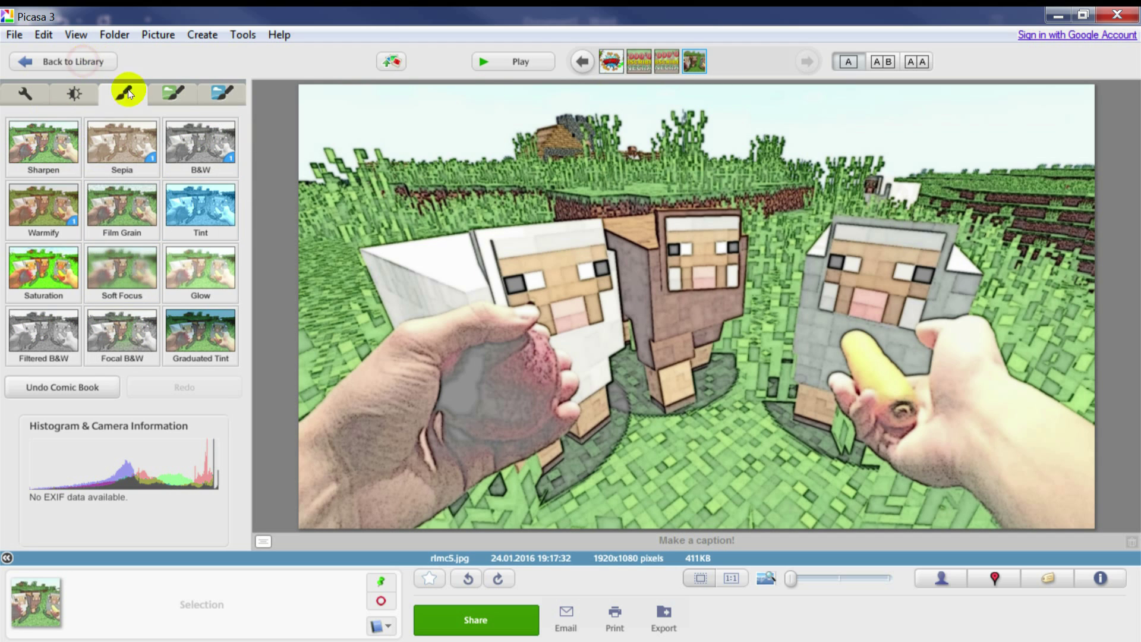
left_click(43, 143)
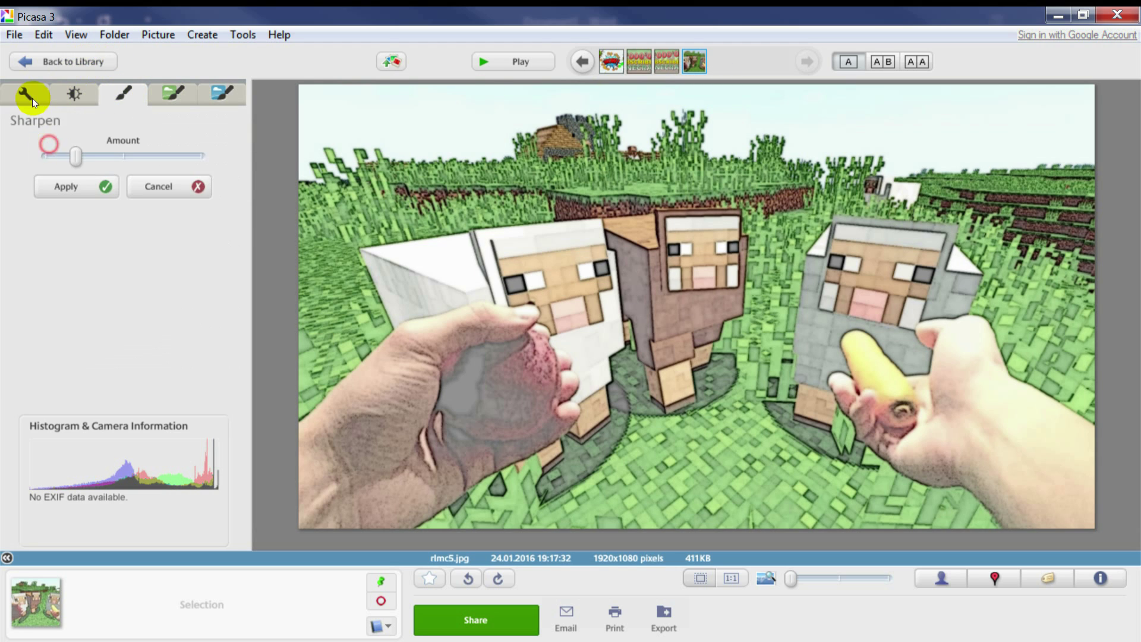
left_click(75, 152)
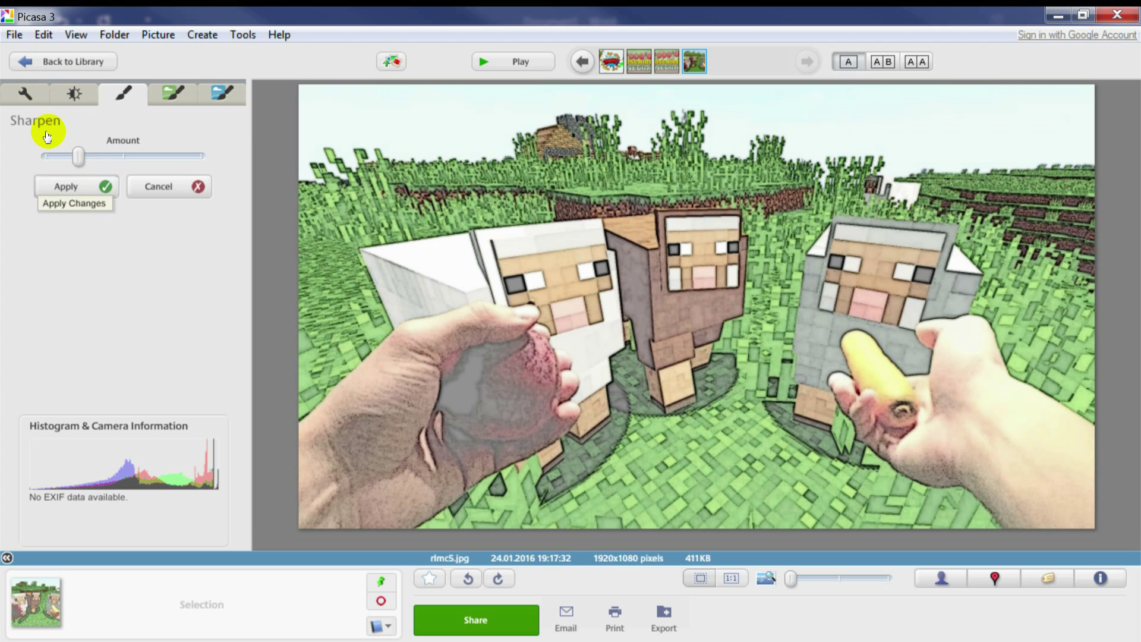
left_click(63, 186)
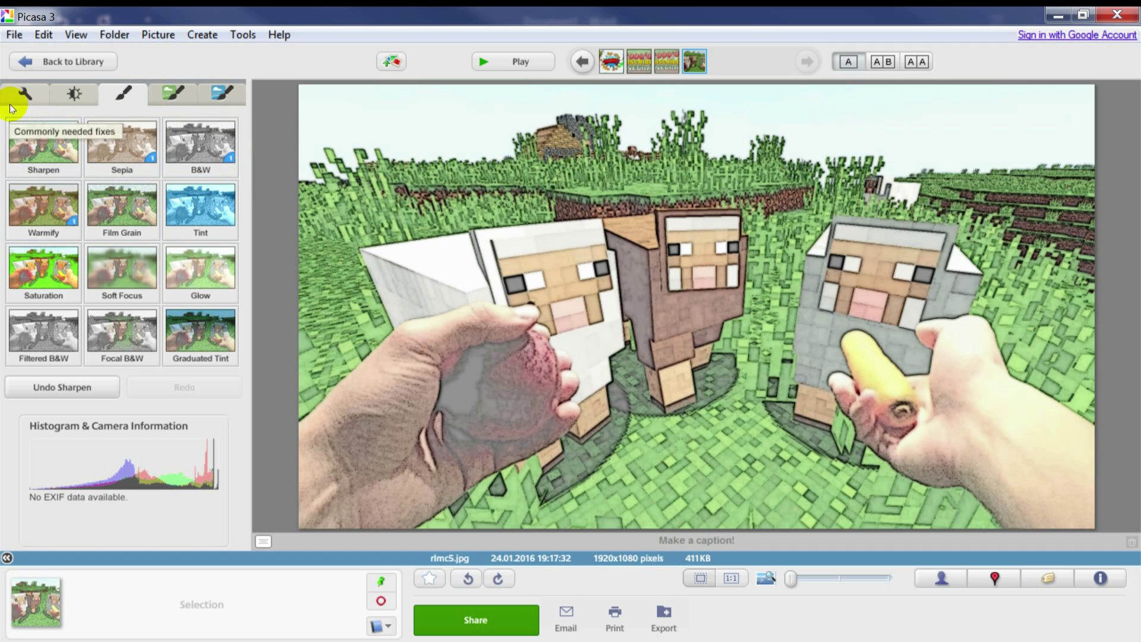
Brighten the photo by raising Fill Light, Highlights and Shadows.
left_click(73, 94)
left_click_drag(46, 153, 86, 156)
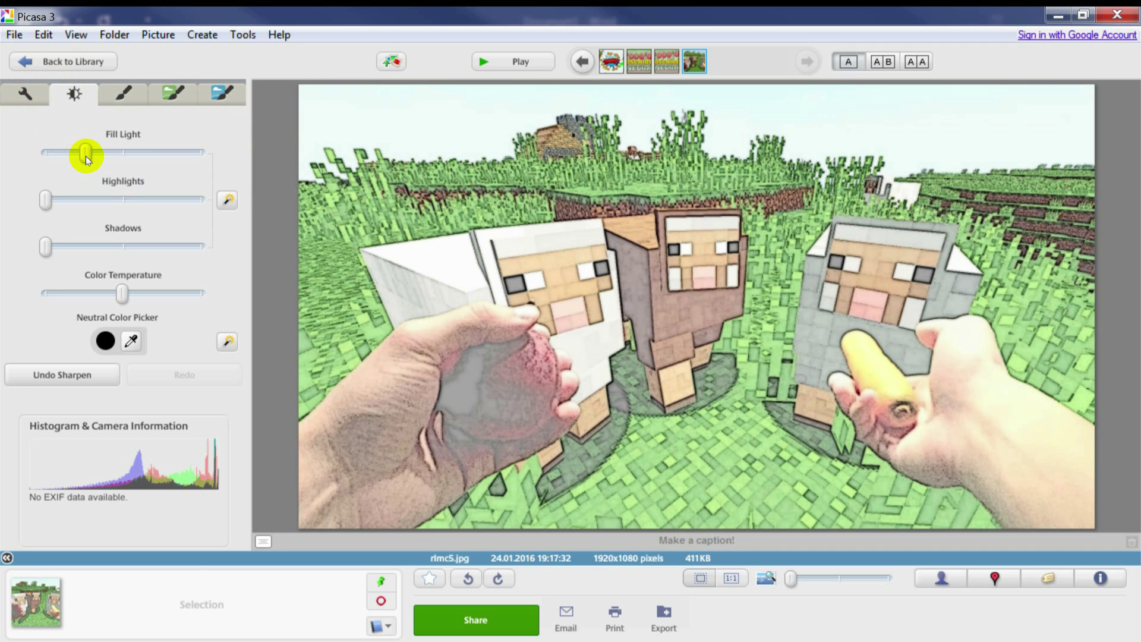
left_click_drag(42, 204, 69, 202)
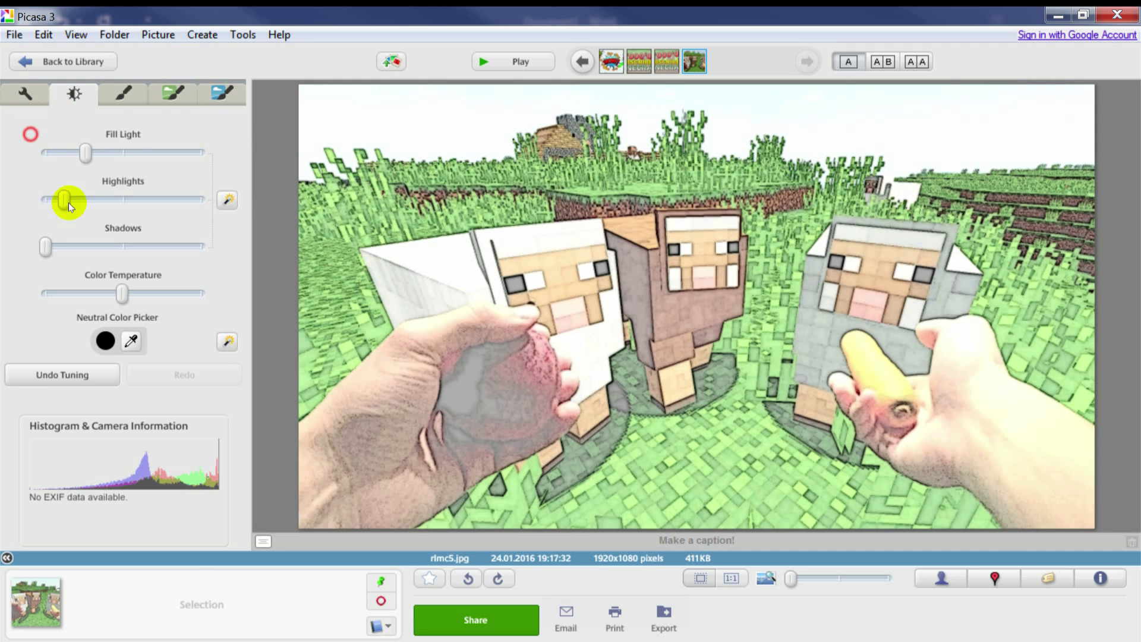
mouse_move(48, 244)
left_mouse_down()
mouse_move(99, 248)
mouse_move(84, 173)
mouse_move(102, 256)
left_mouse_up()
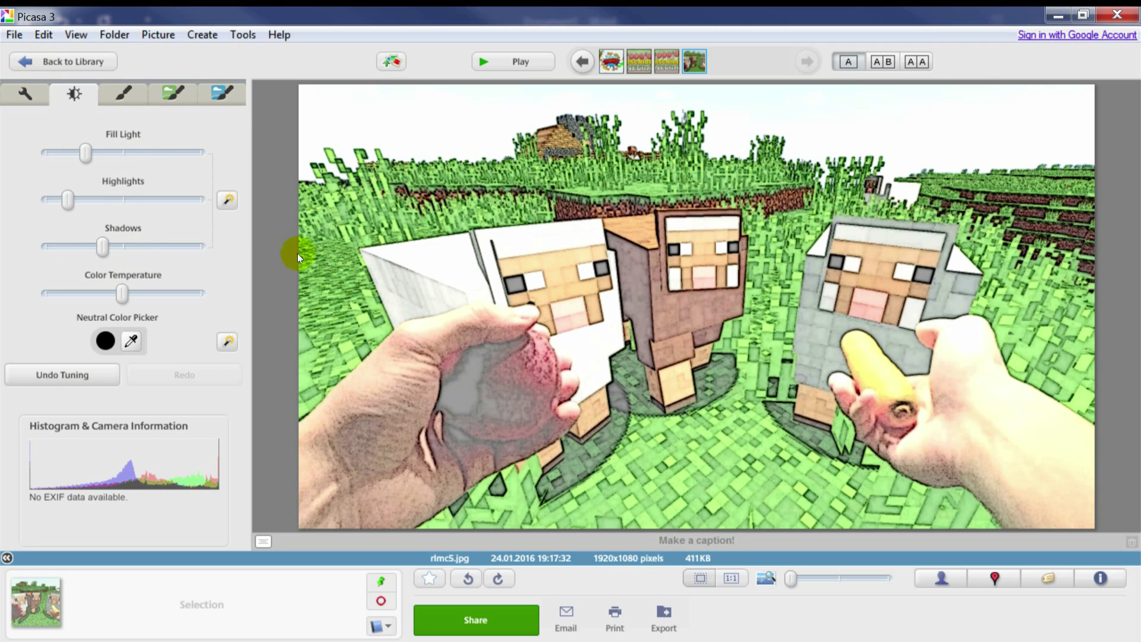
left_click(22, 72)
left_click(29, 269)
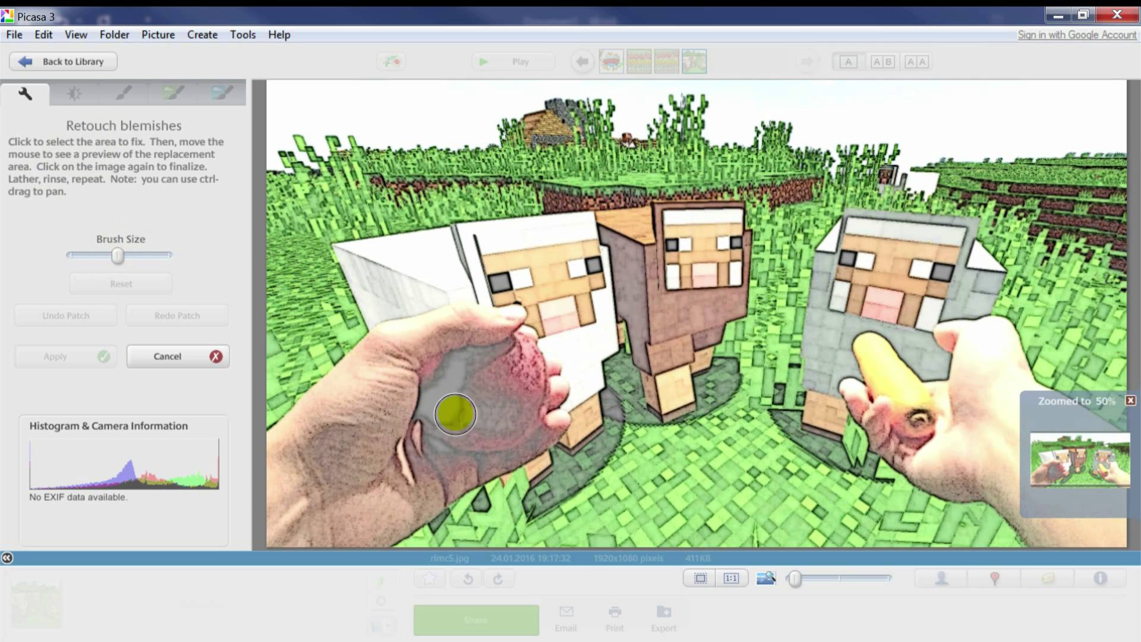
Retouch two spots on the apple with a slightly larger brush, apply, and save the photo.
left_click_drag(118, 255, 122, 256)
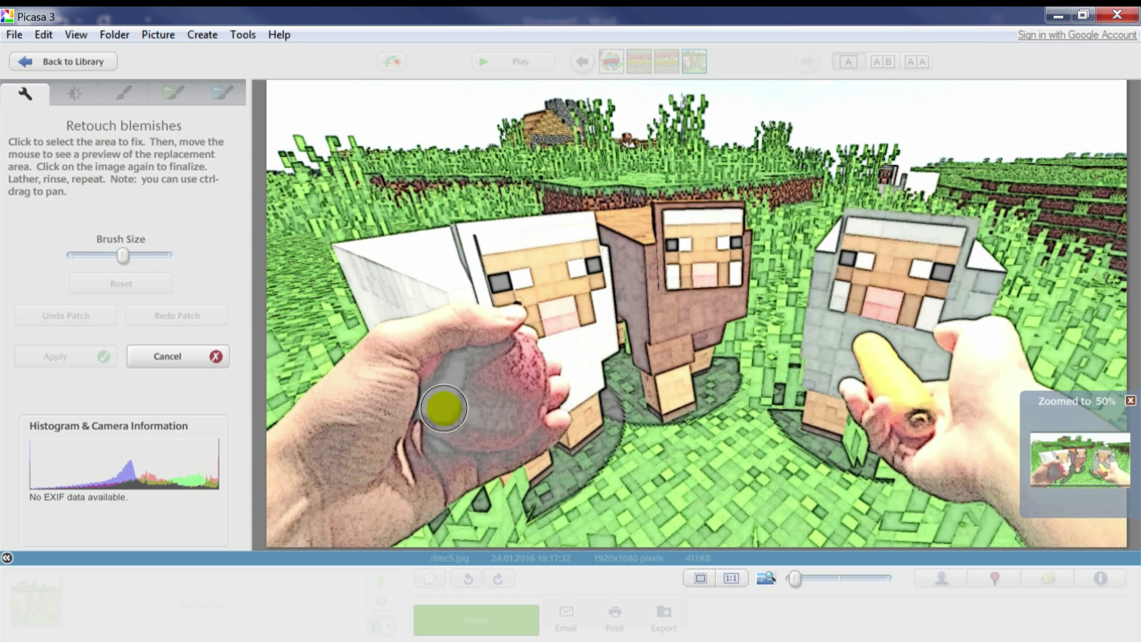
left_click(443, 408)
left_click(499, 377)
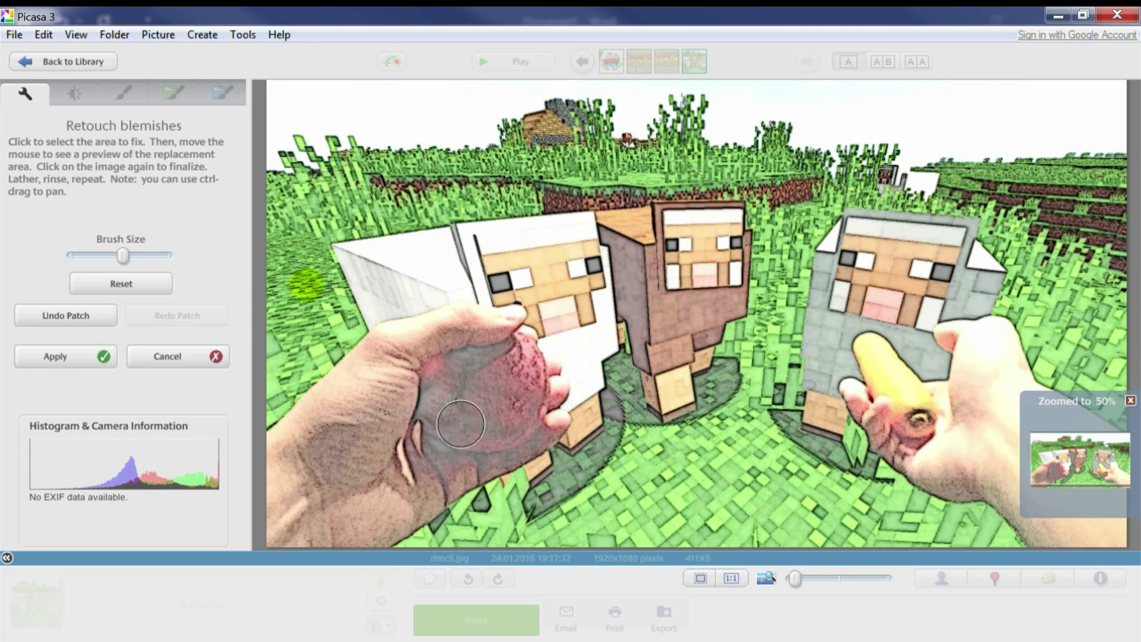
left_click(473, 370)
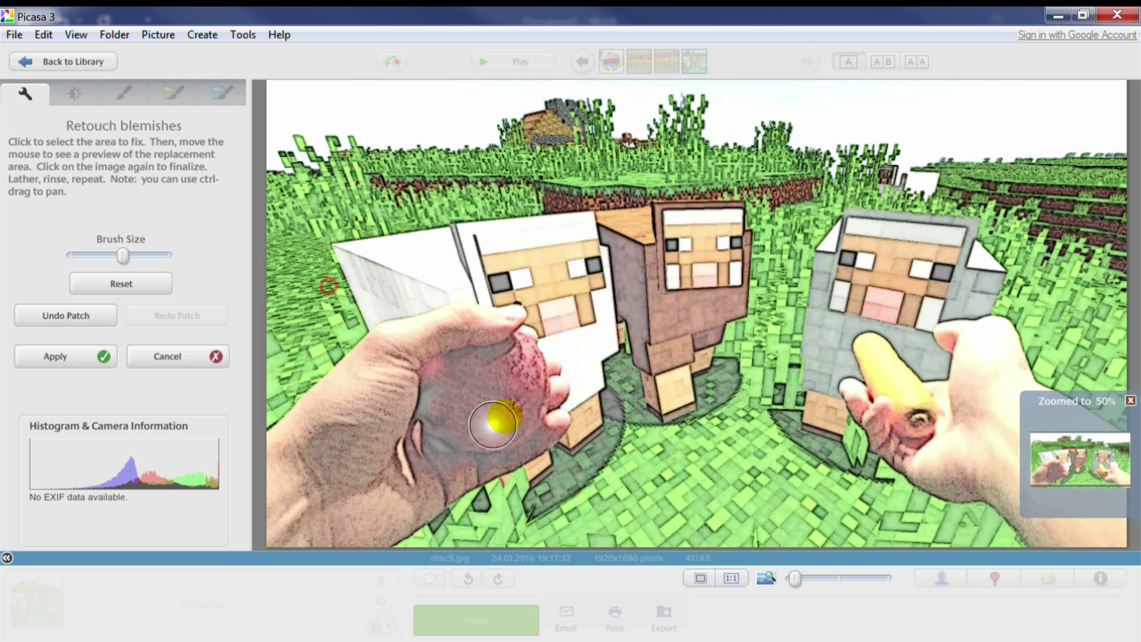
left_click(56, 356)
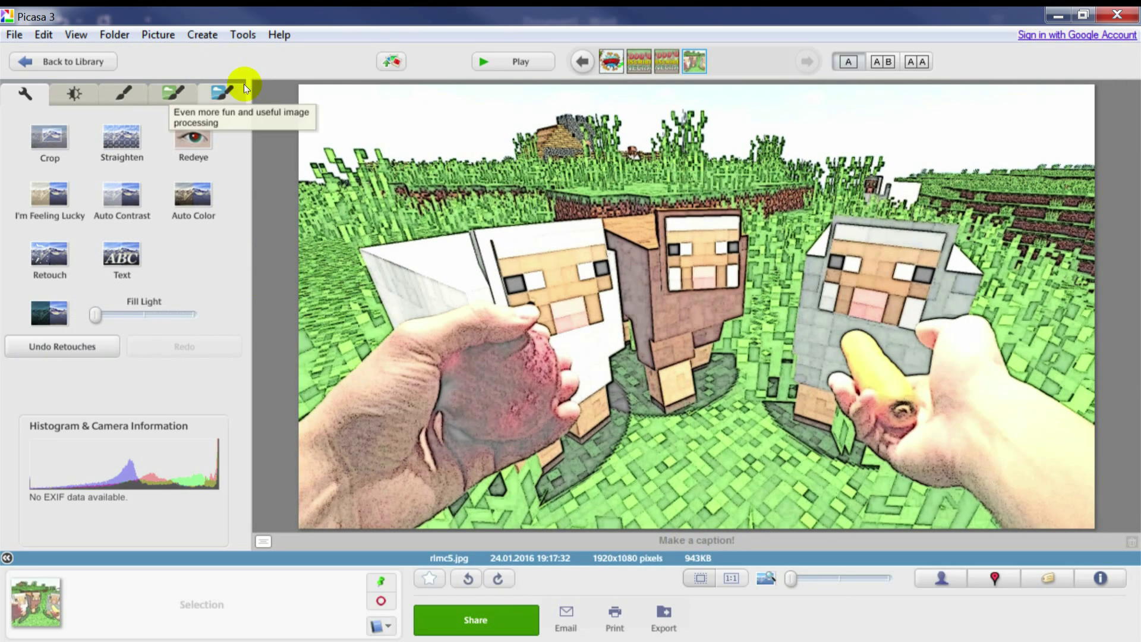
key("ctrl+s")
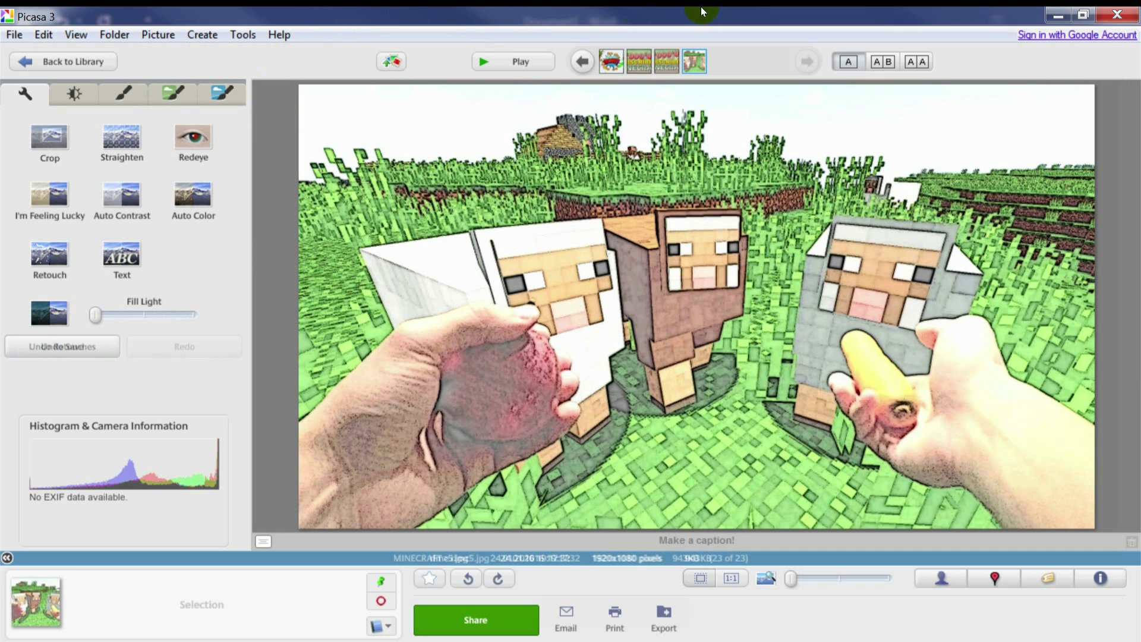
Bring the rlmc5.jpg picture from Explorer into the Word document.
left_click(1058, 18)
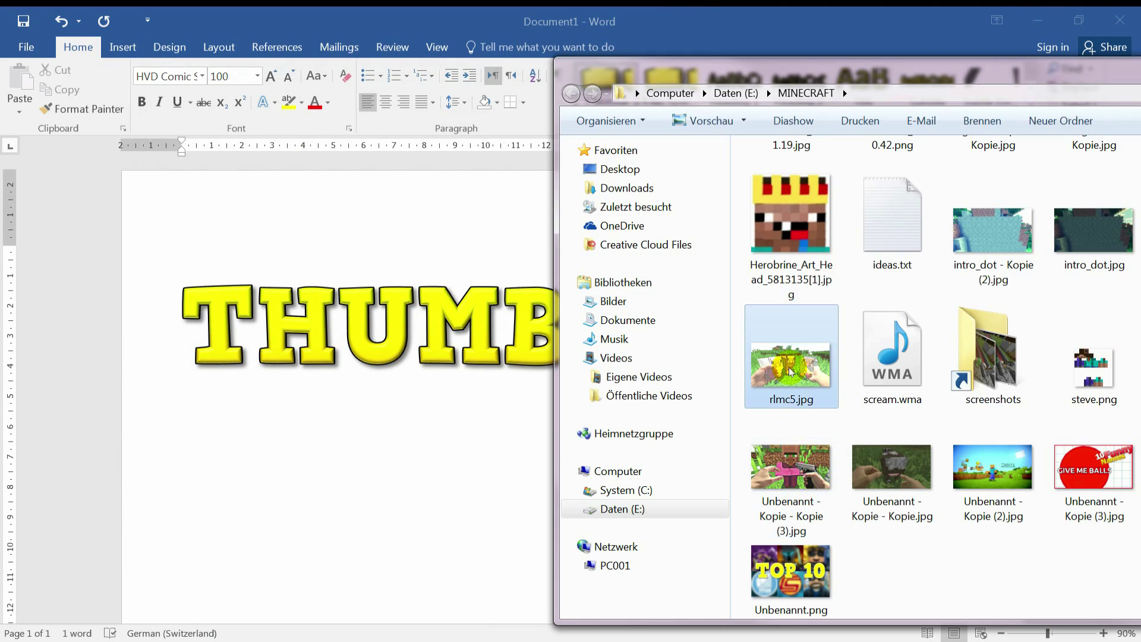
mouse_move(791, 357)
left_mouse_down()
mouse_move(418, 378)
mouse_move(191, 349)
mouse_move(192, 338)
left_mouse_up()
left_click(537, 320)
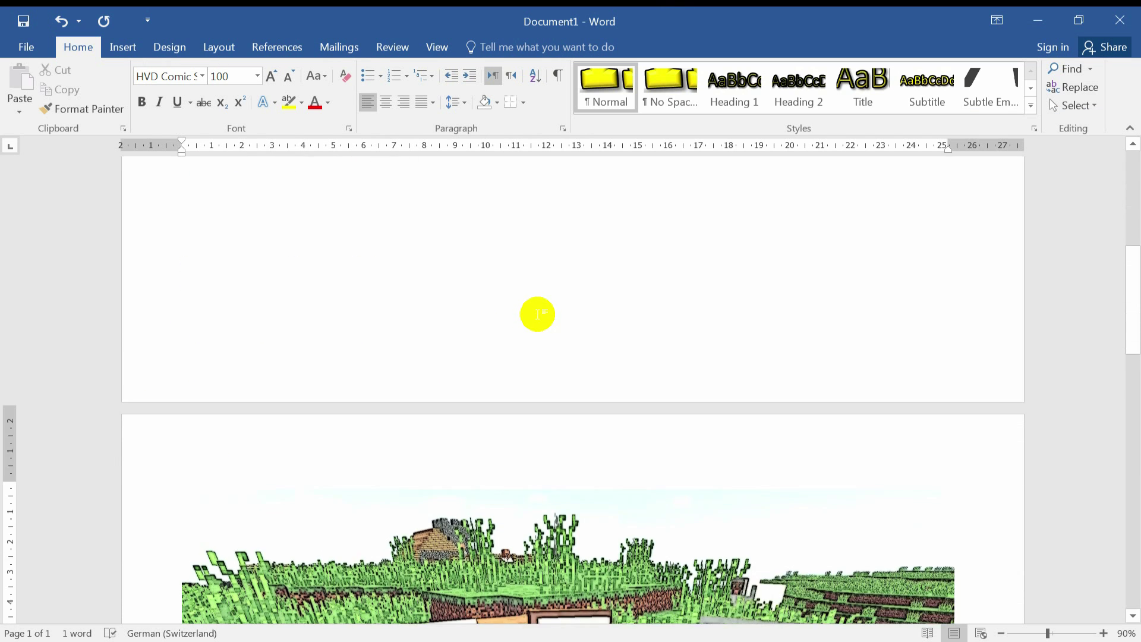
scroll(901, 355, "down", 2)
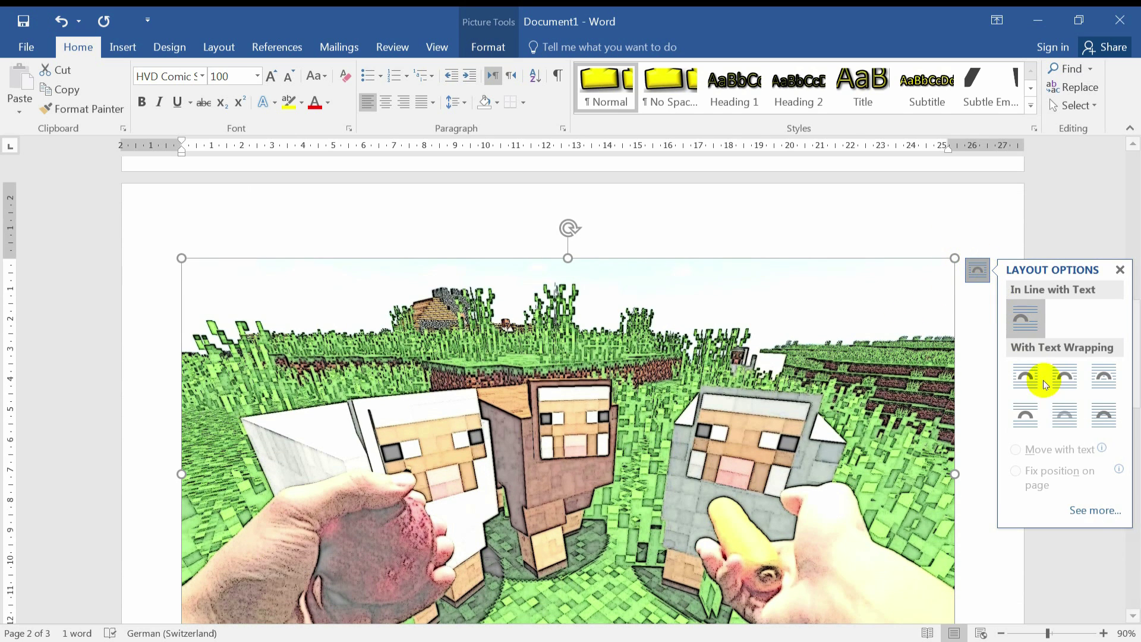
Set the picture to Behind Text and position it under the THUMBNAIL heading.
left_click(1064, 416)
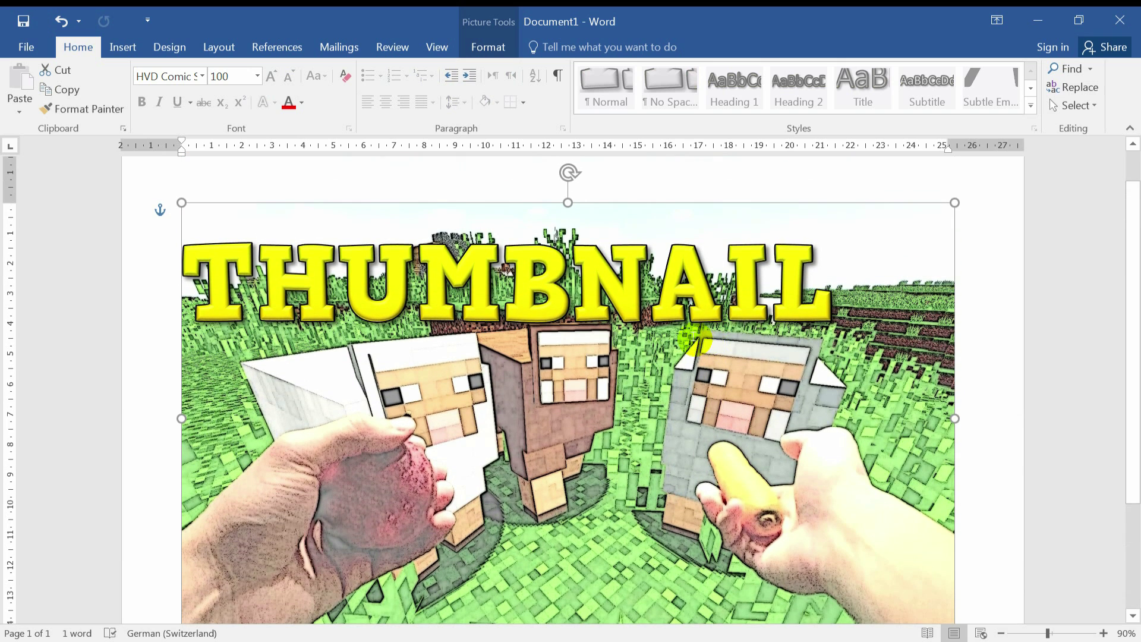
left_click(969, 276)
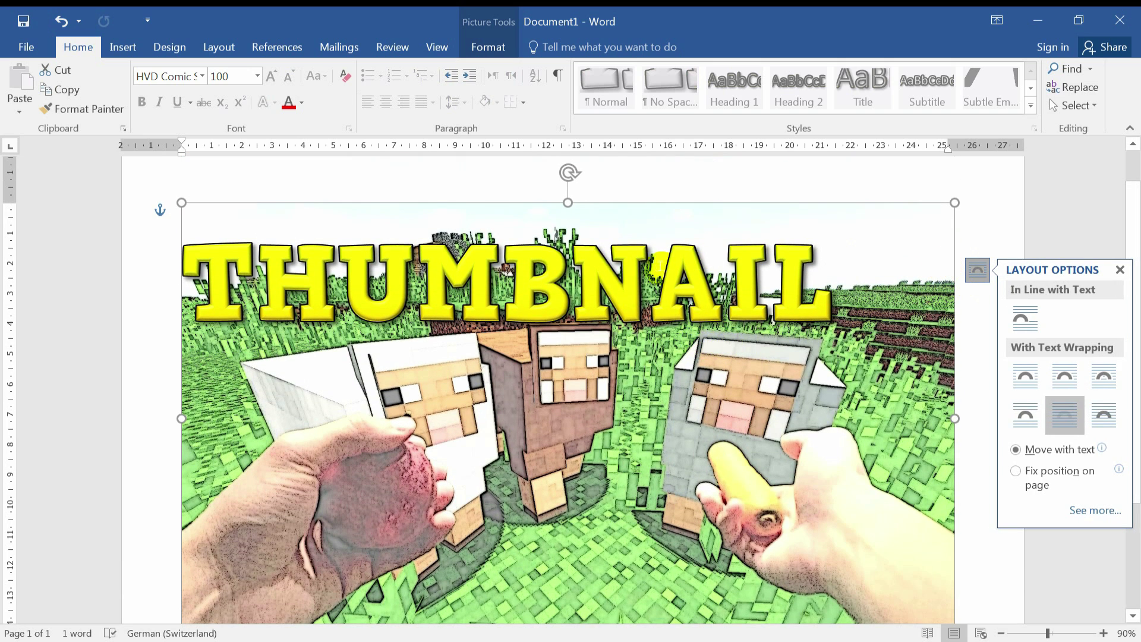
left_click(470, 267)
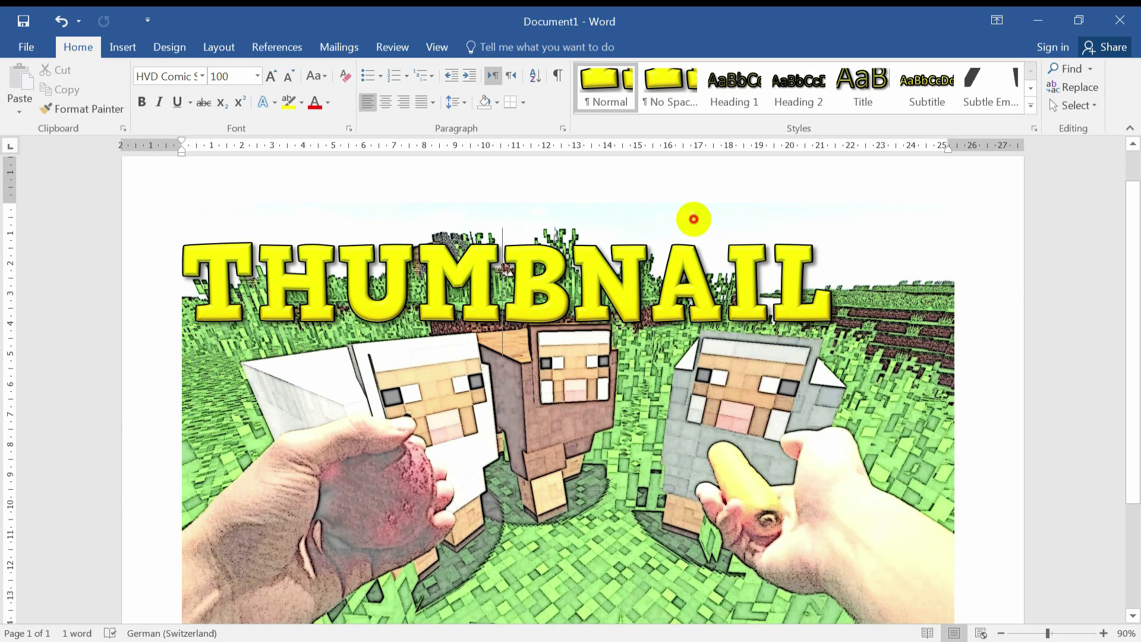
key("Right")
key("Right")
key("Right")
left_click(949, 411)
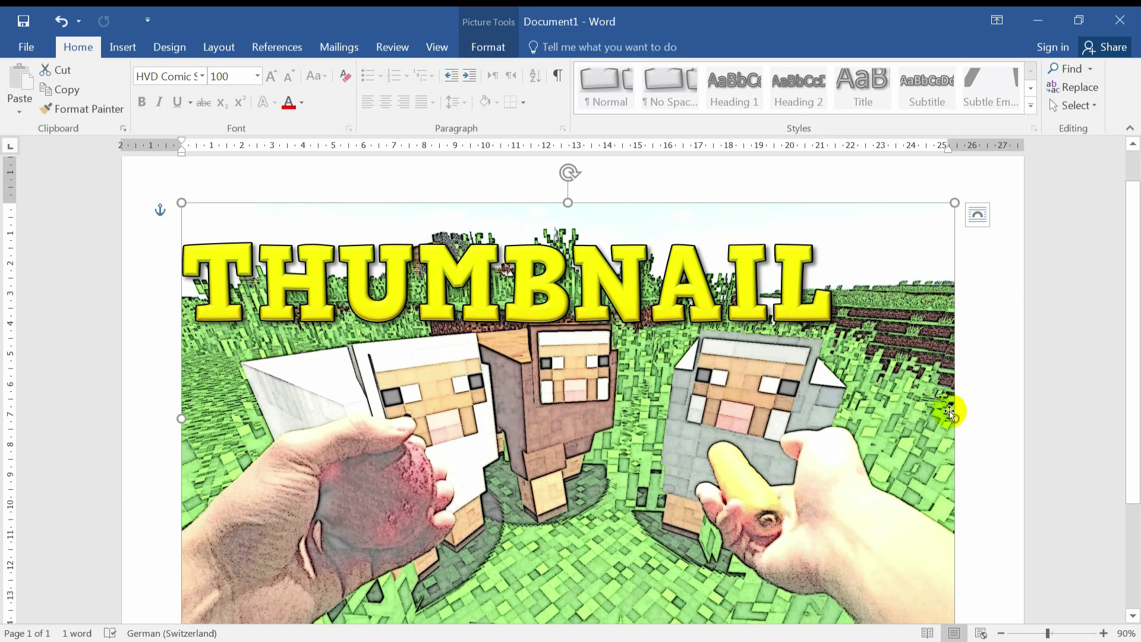
left_click_drag(760, 203, 733, 228)
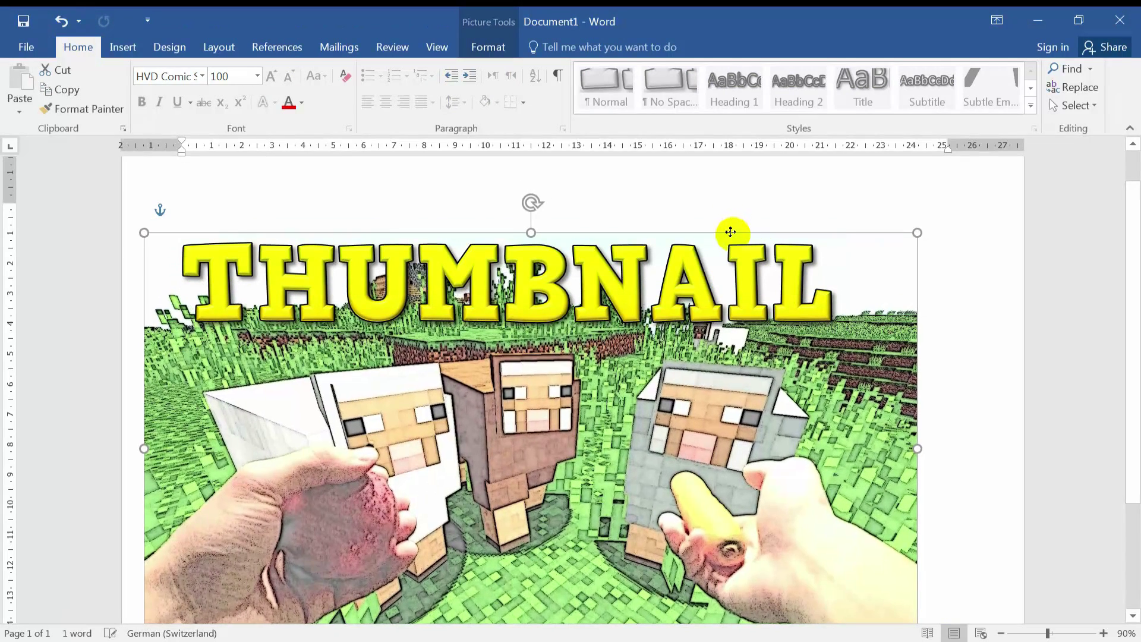
left_click_drag(733, 227, 735, 232)
Apply the Simple Frame, White style to the picture and bring up its context menu.
left_click(473, 48)
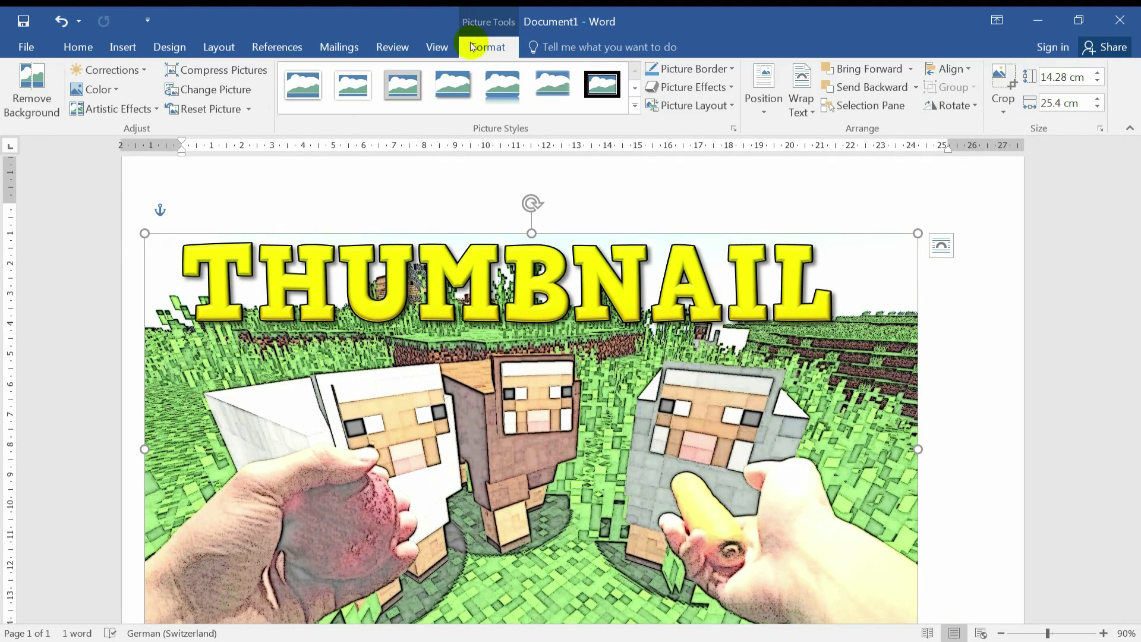
left_click(316, 87)
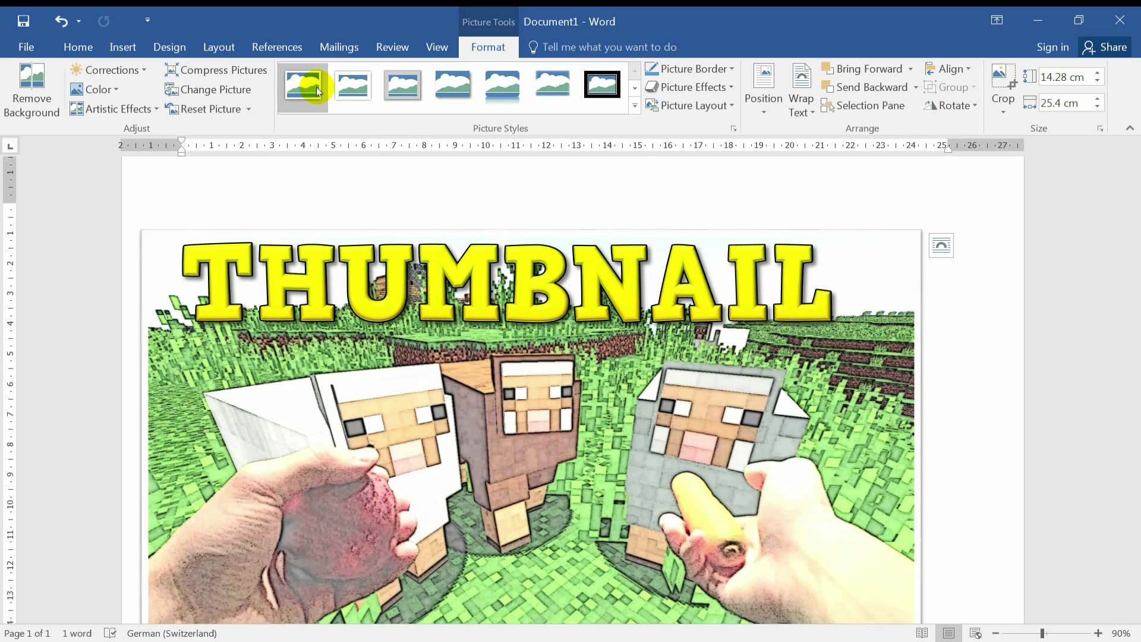
scroll(685, 186, "down", 1)
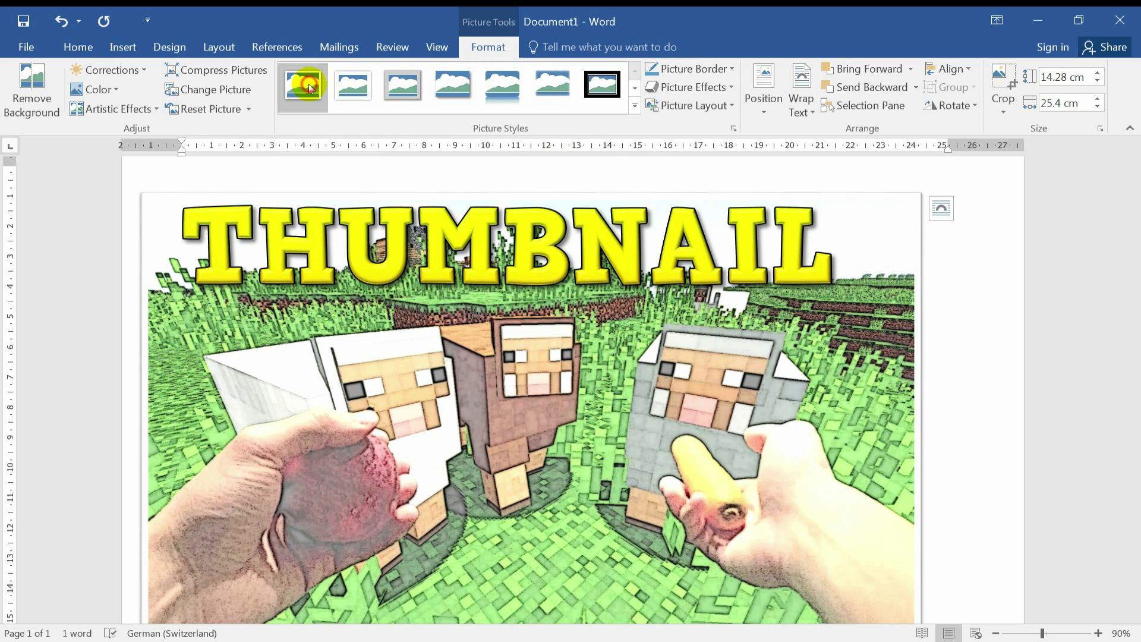
right_click(919, 288)
In Format Picture, set the picture's shadow preset to No Shadow.
left_click(976, 604)
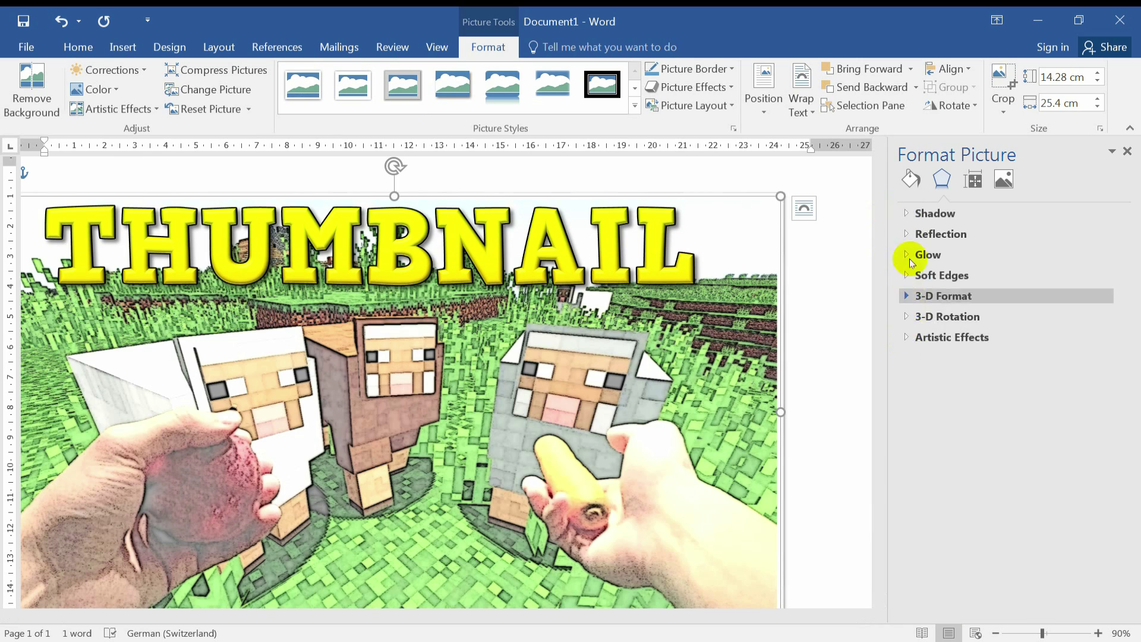
left_click(910, 214)
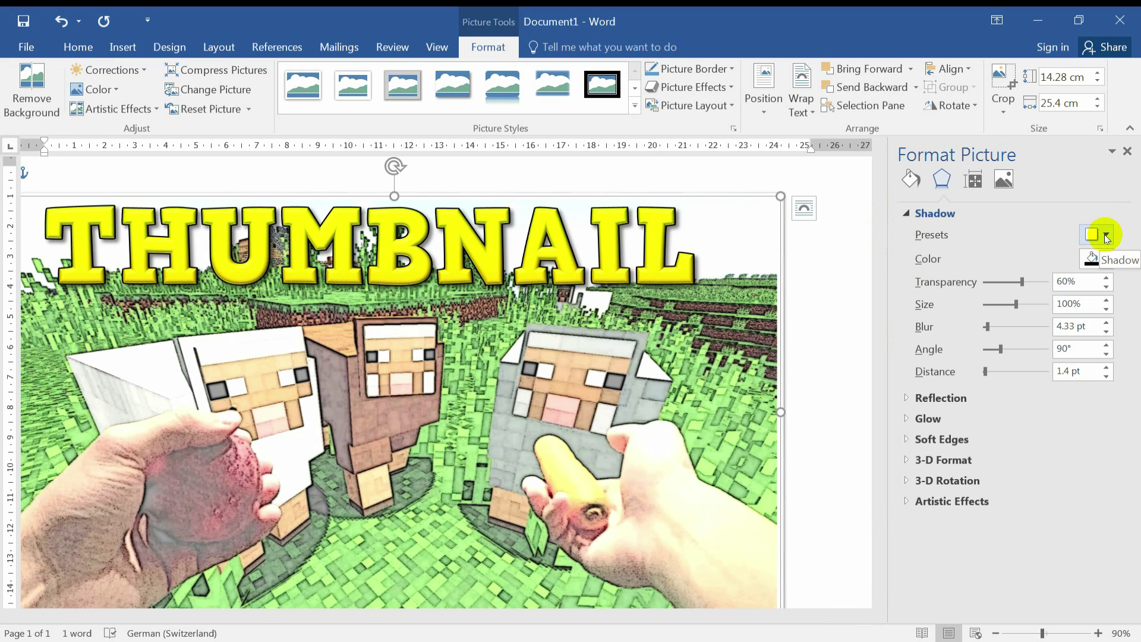
left_click(1105, 235)
left_click(1006, 287)
left_click(909, 215)
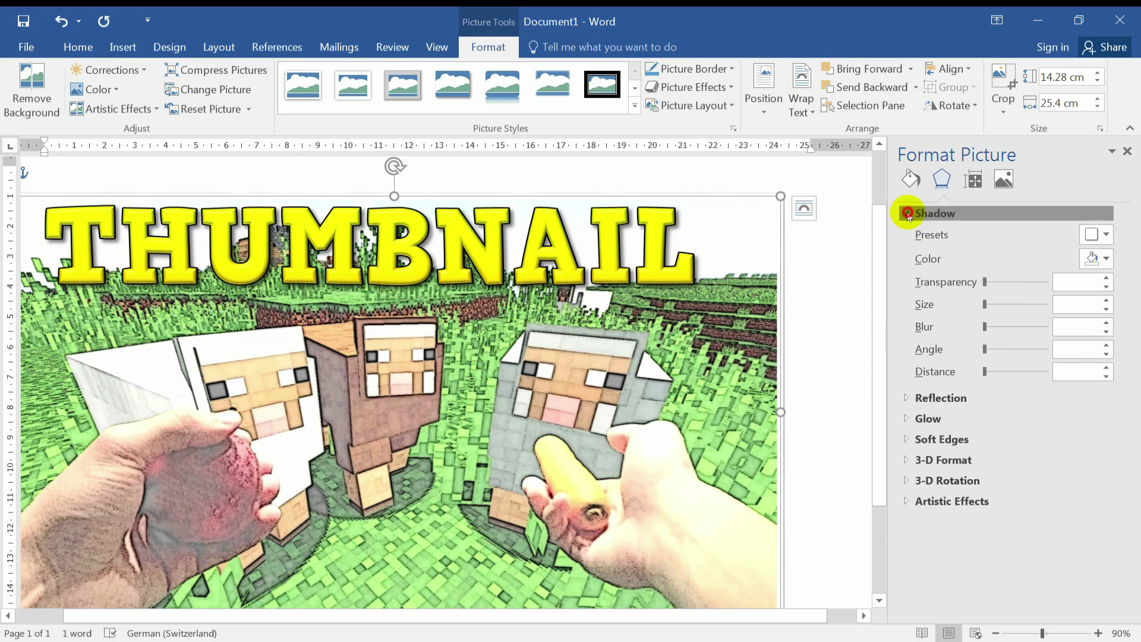
Give the picture a 2 pt black 3-D contour and close the pane.
left_click(909, 295)
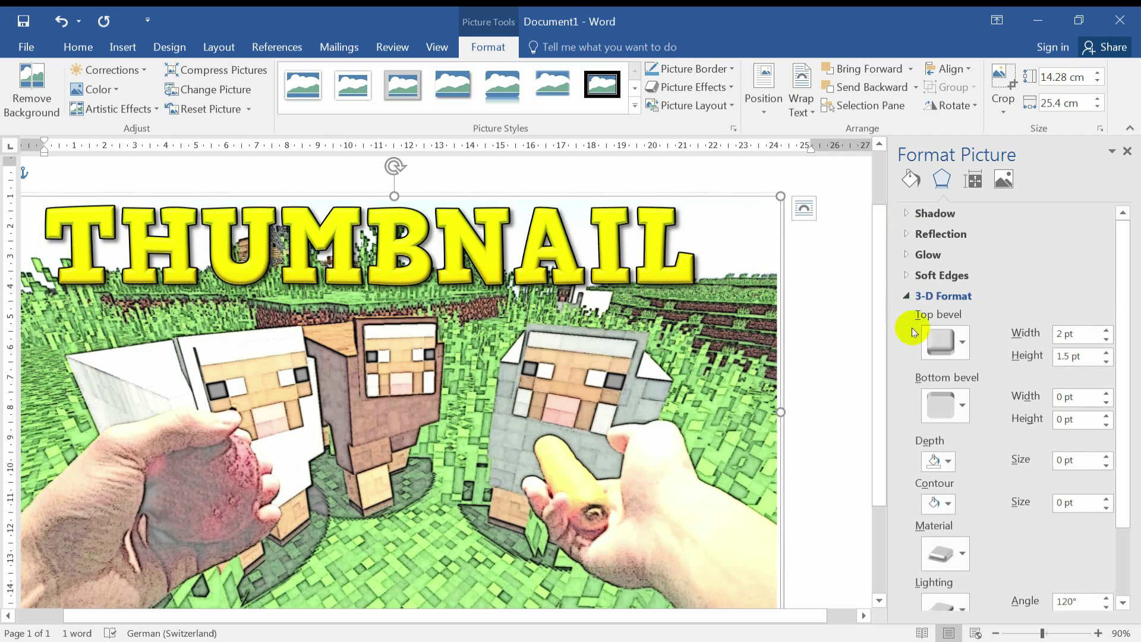
left_click(1107, 498)
left_click(1106, 499)
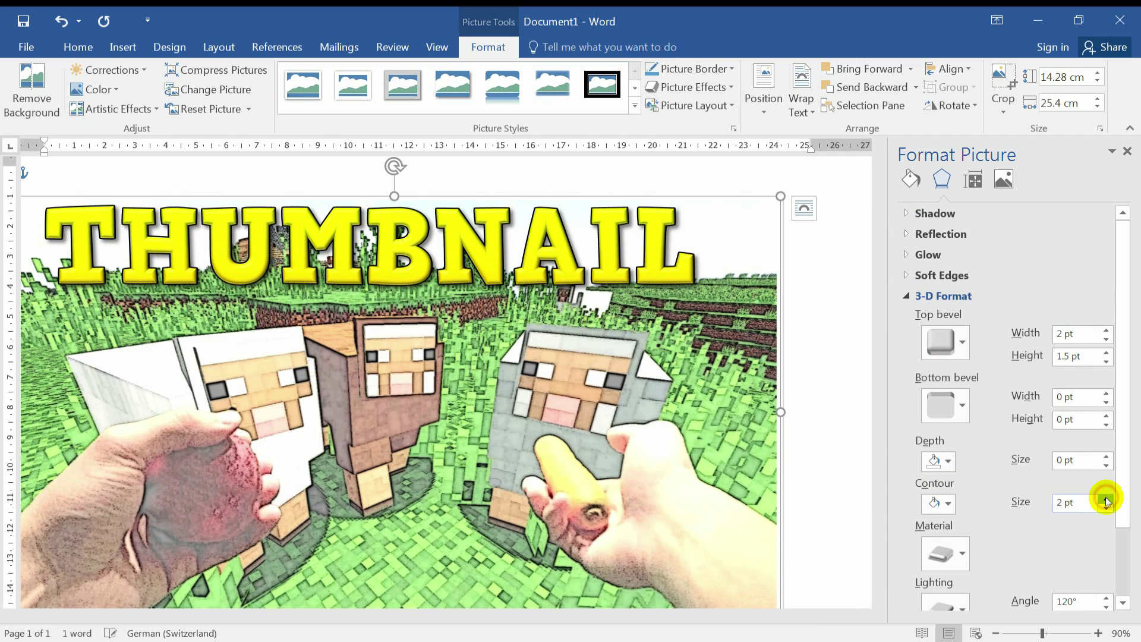
left_click(948, 503)
left_click(943, 374)
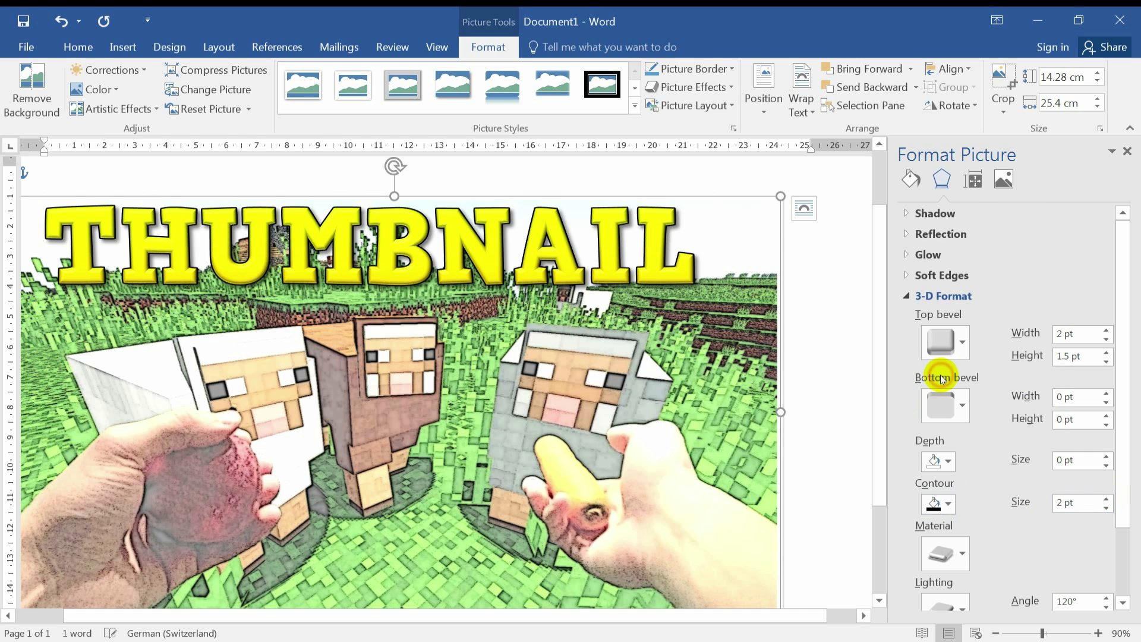
left_click(831, 353)
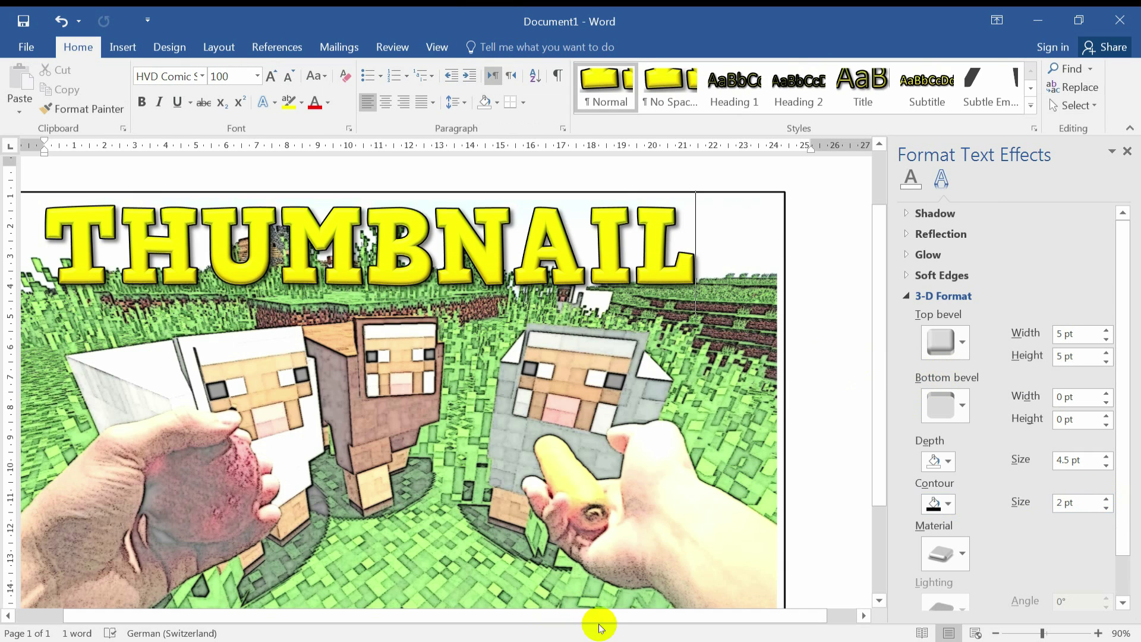
scroll(889, 428, "down", 3)
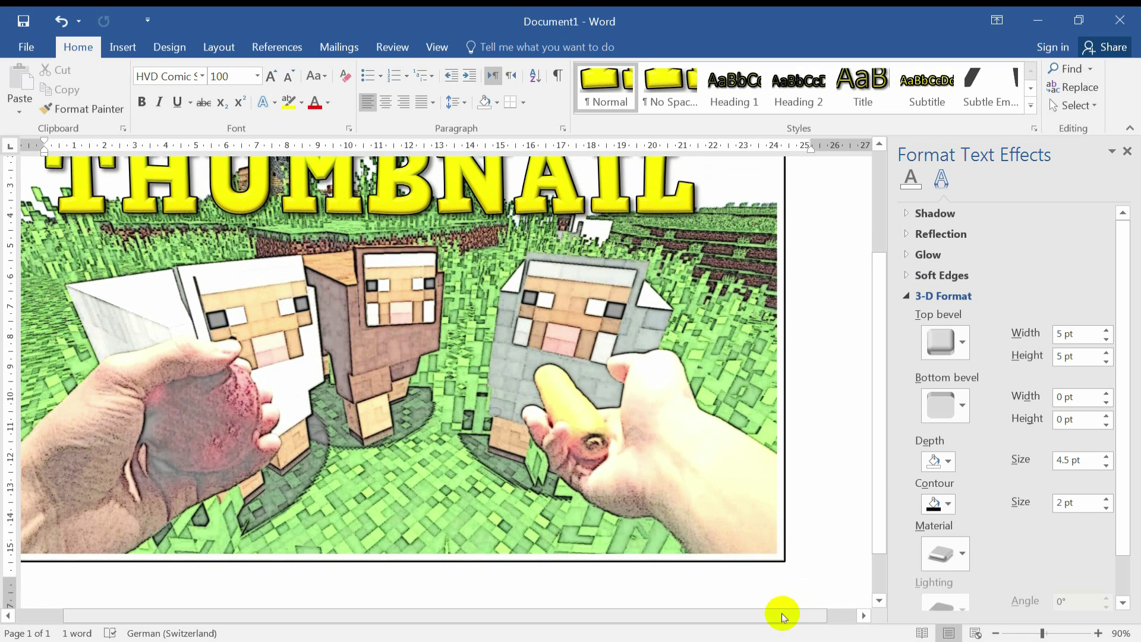
left_click_drag(783, 616, 731, 615)
left_click(1128, 151)
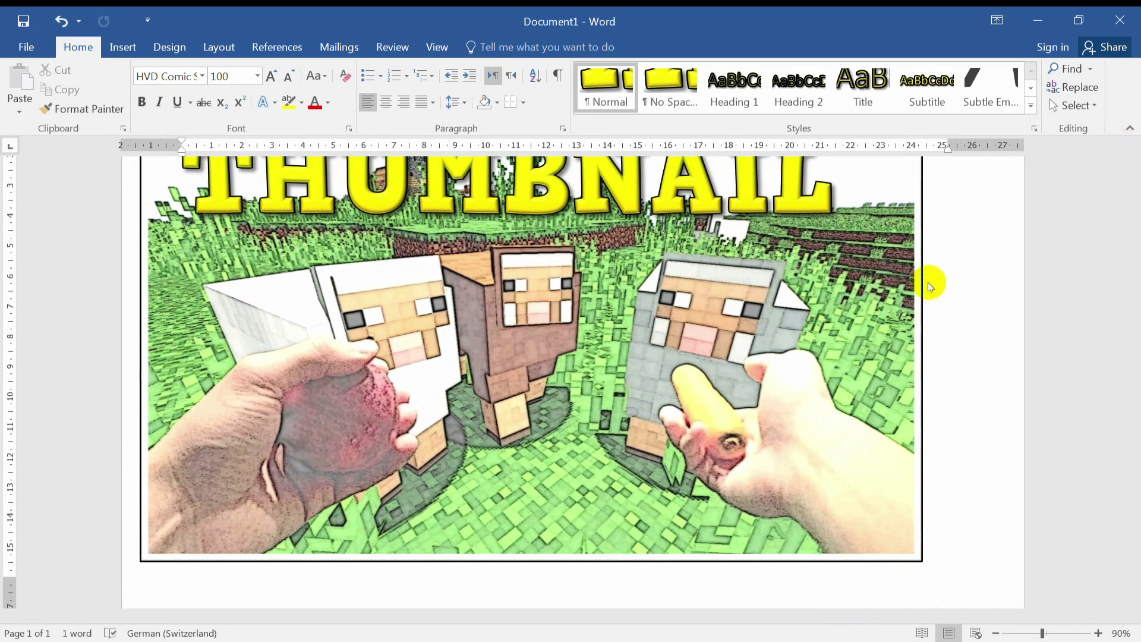
Insert a Simple Text Box after the THUMBNAIL title.
left_click_drag(1131, 319, 1128, 280)
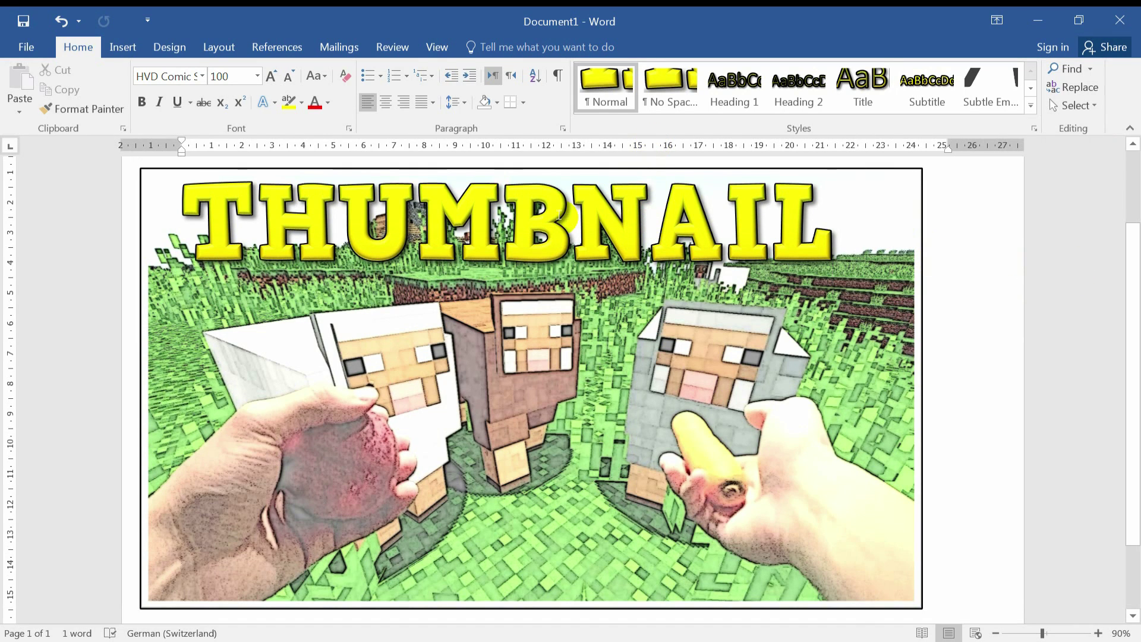
left_click(840, 238)
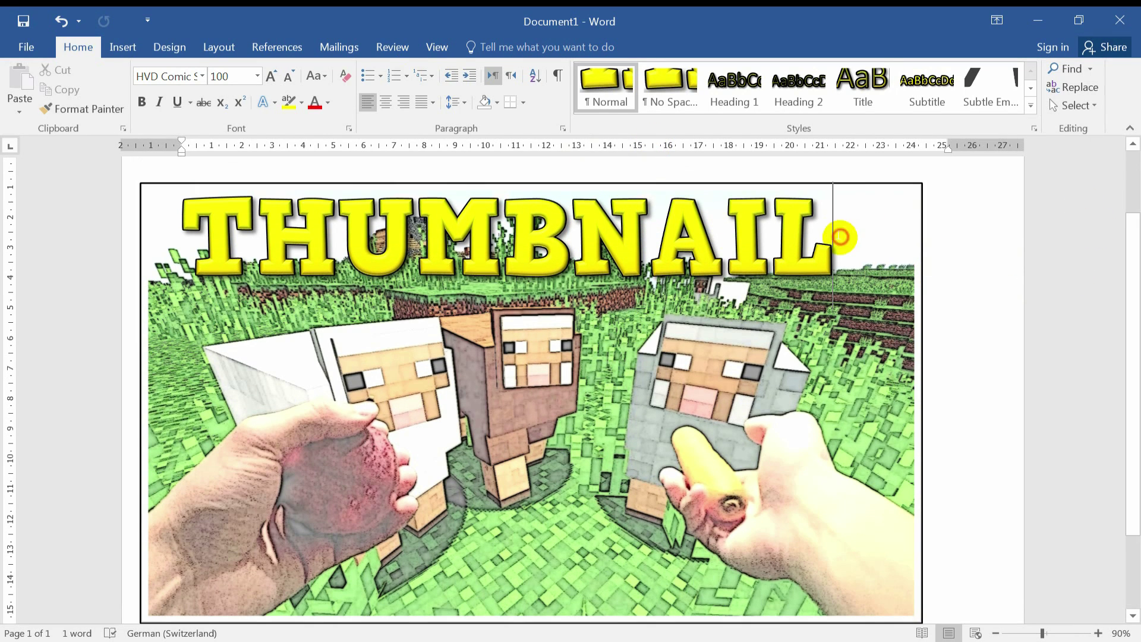
left_click(123, 48)
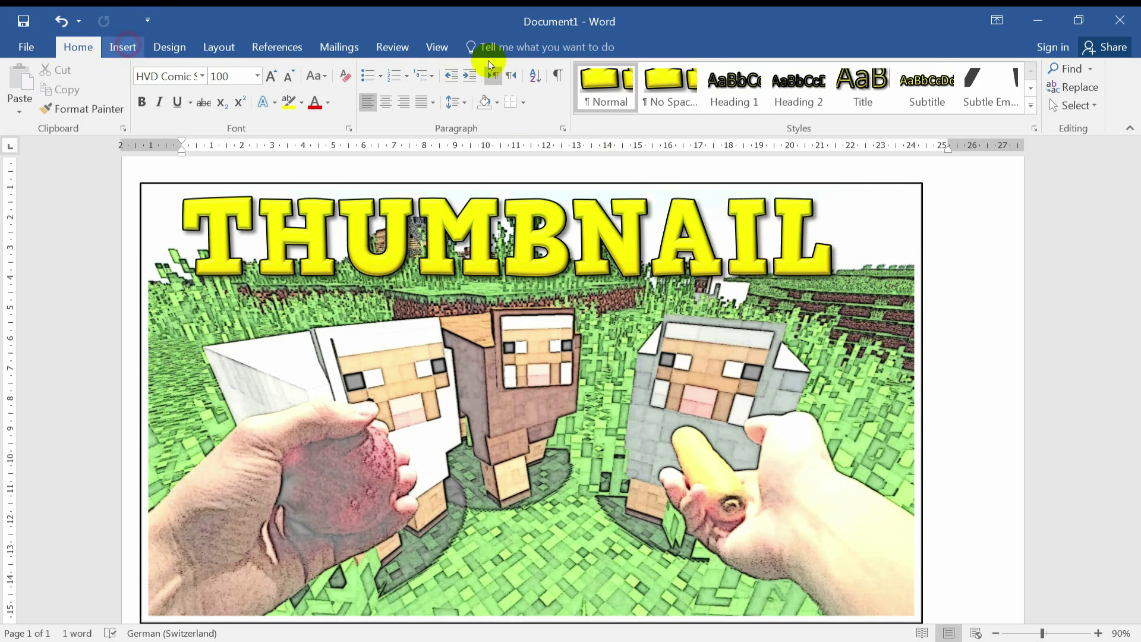
left_click(837, 109)
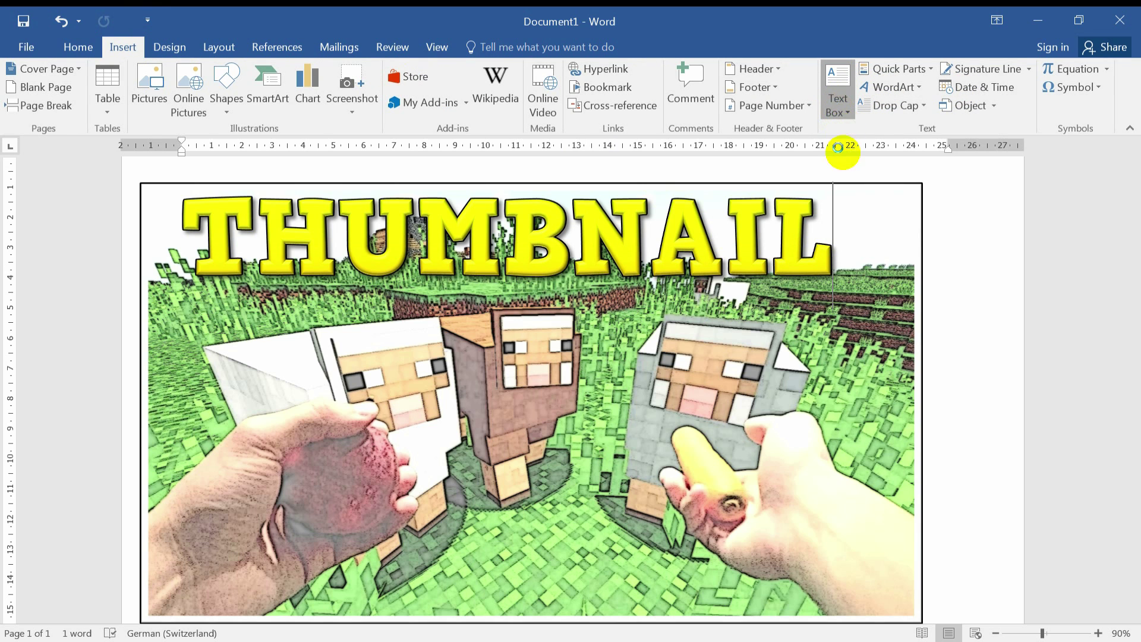
left_click(770, 206)
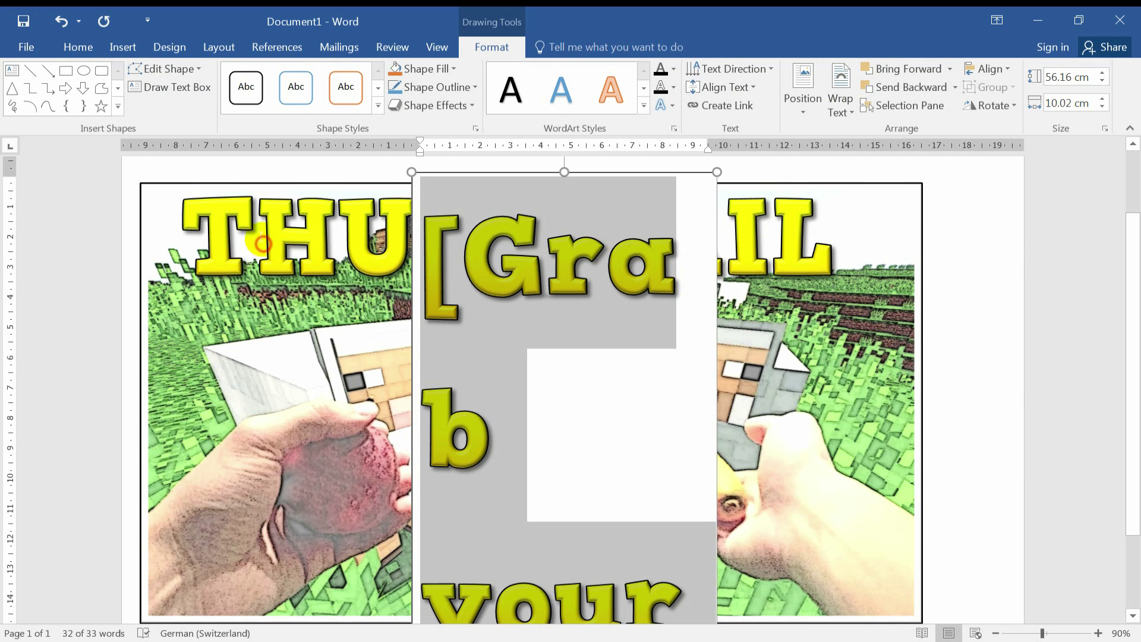
Move the THUMBNAIL title into the text box and widen it to fit one line.
left_click_drag(262, 244, 809, 225)
key("ctrl+c")
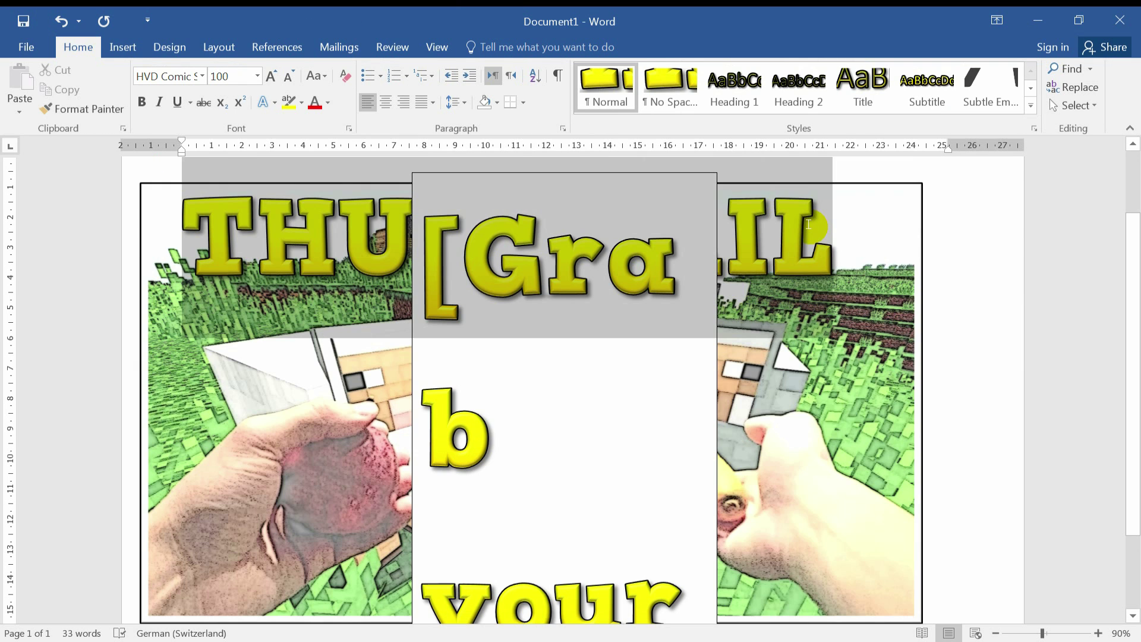
key("Delete")
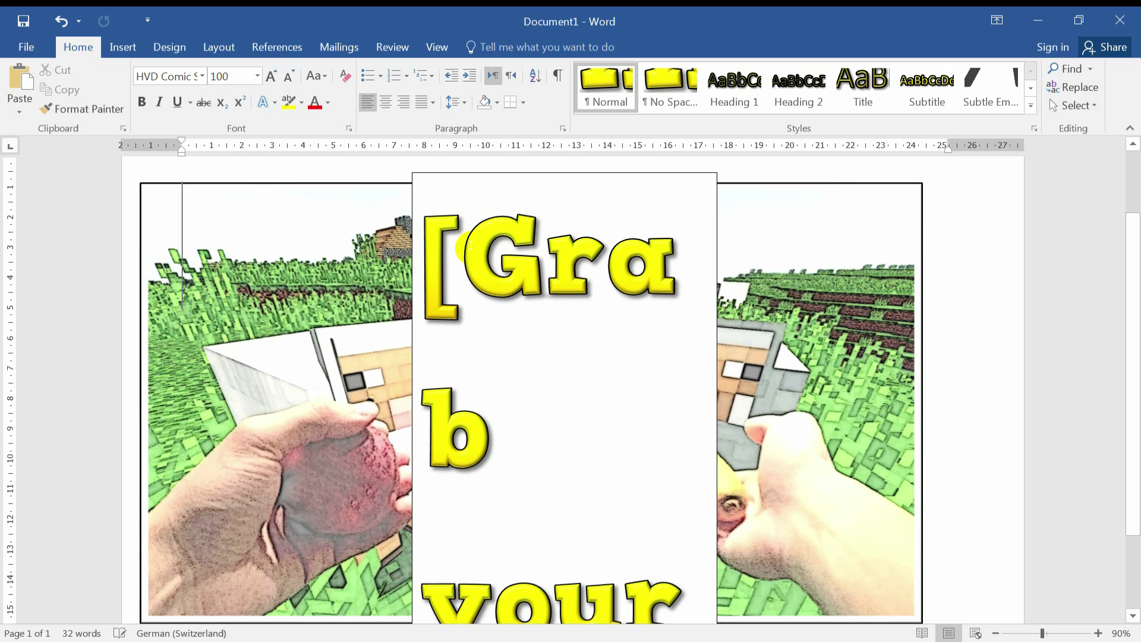
left_click(437, 234)
key("ctrl+v")
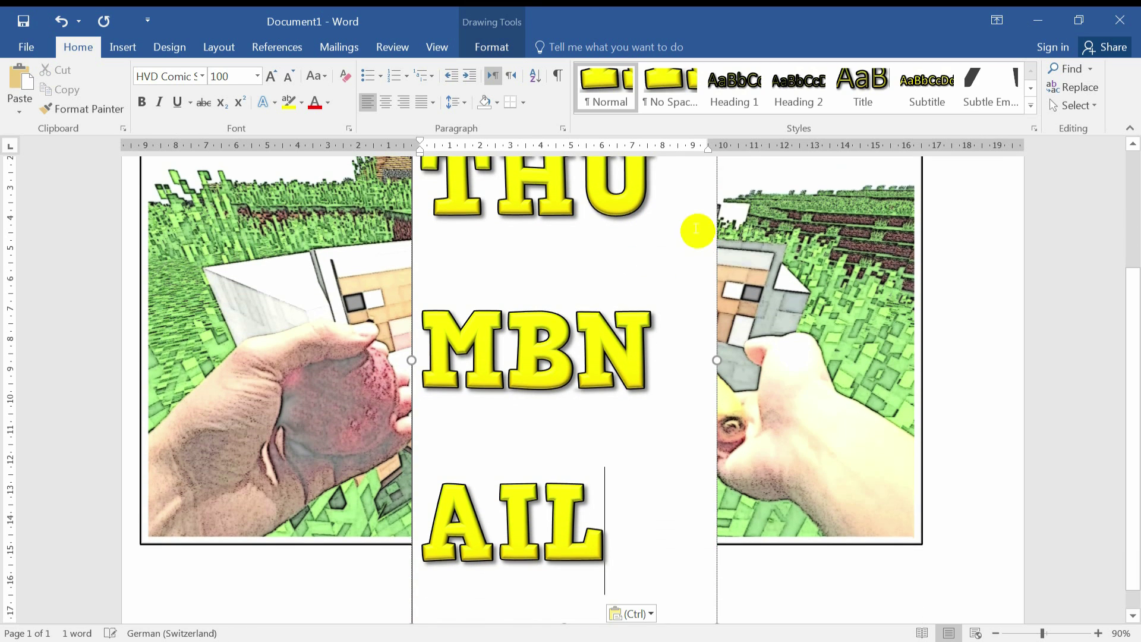
left_click_drag(724, 343, 1006, 339)
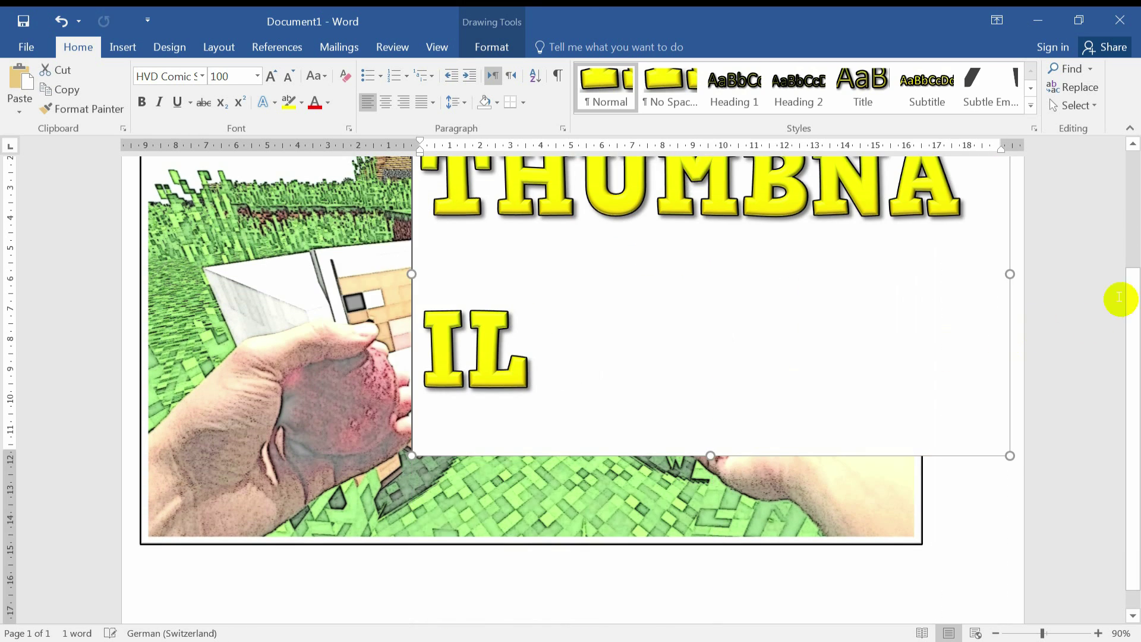
left_click_drag(1131, 300, 1139, 238)
scroll(613, 291, "up", 2)
left_click_drag(412, 376, 269, 377)
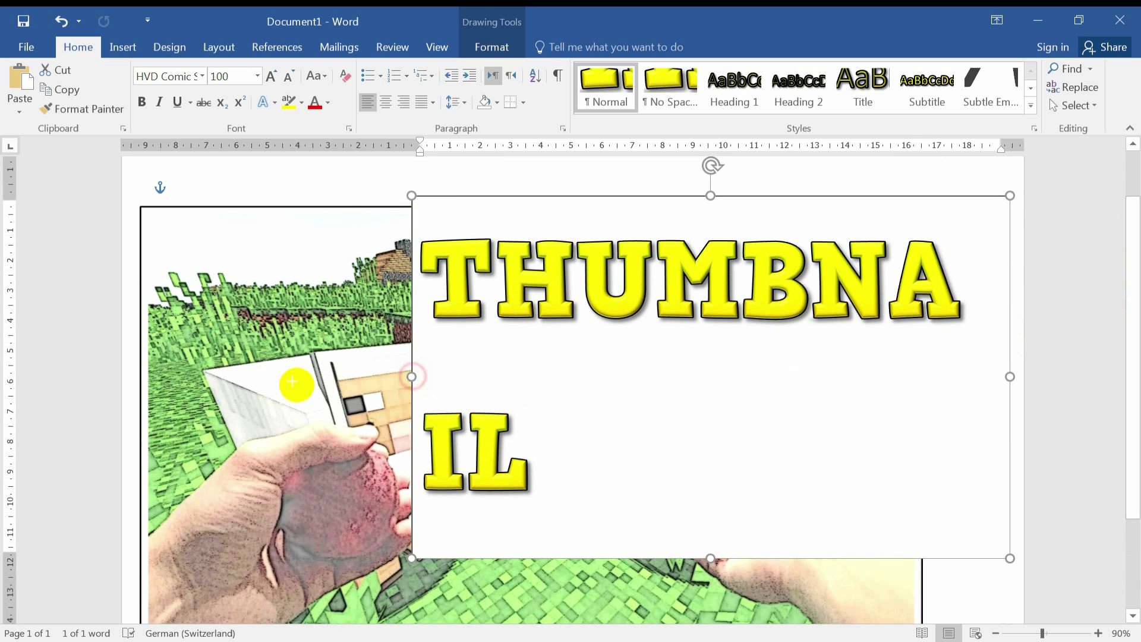
left_click(712, 194)
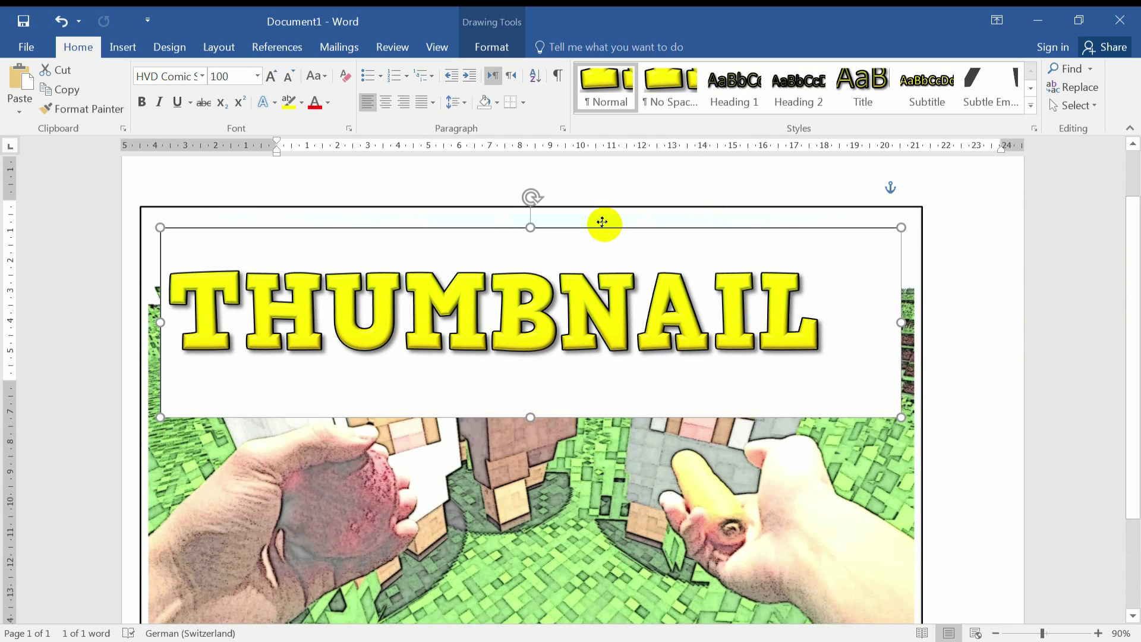
Set the THUMBNAIL text box to No fill and No line via Format Shape.
right_click(614, 228)
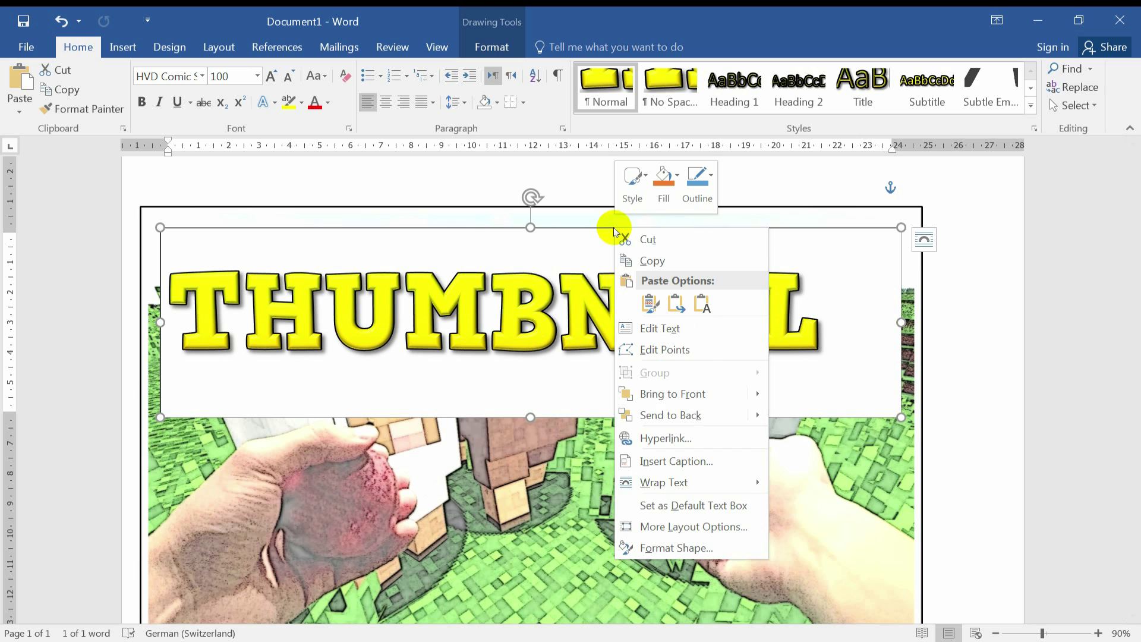
left_click(726, 548)
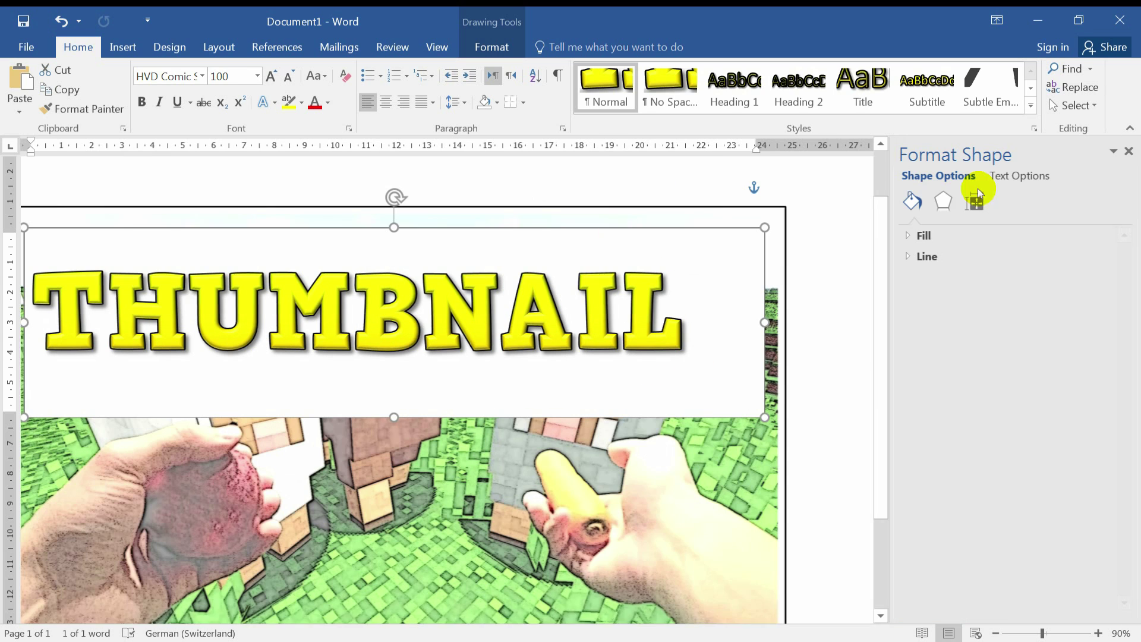
left_click(908, 235)
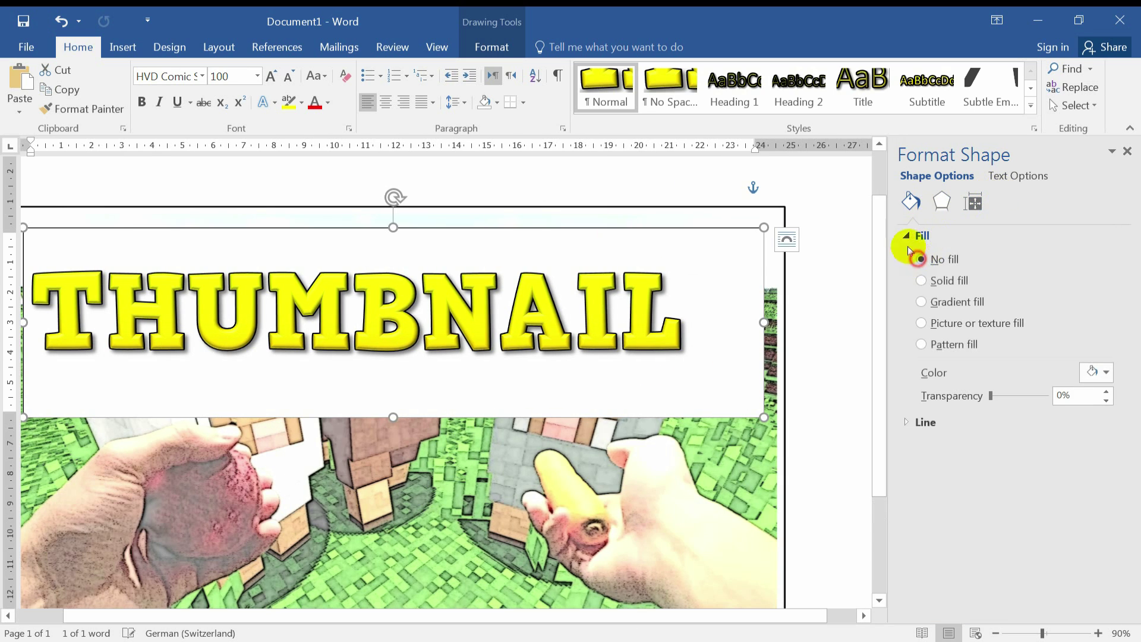
left_click(908, 235)
left_click(915, 259)
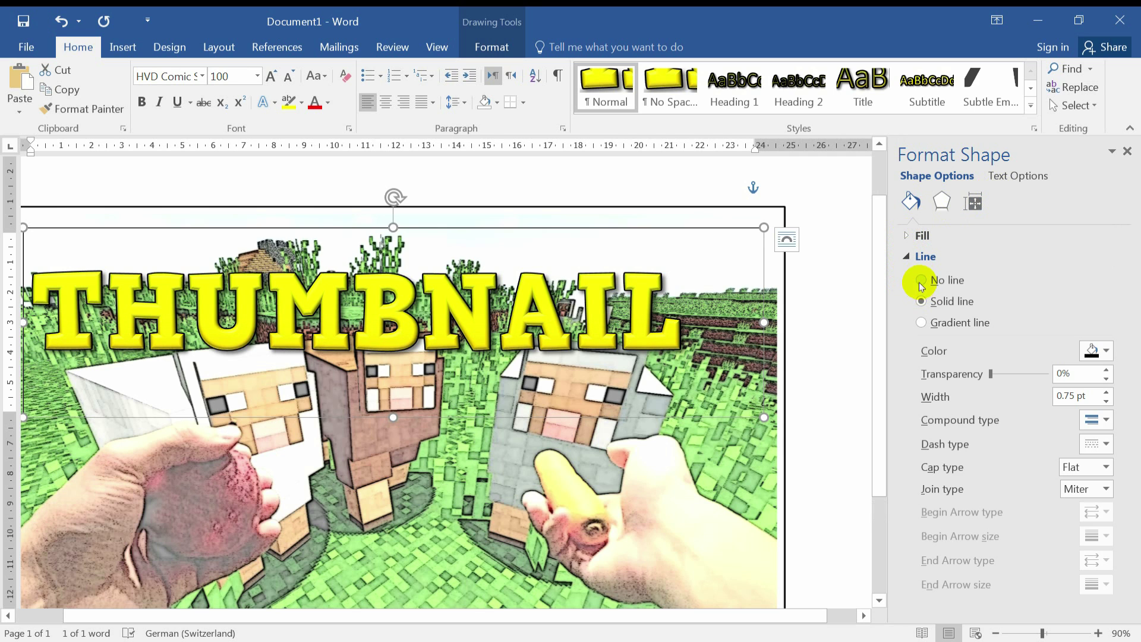
left_click(921, 280)
Drag the THUMBNAIL text box down onto the picture.
left_click_drag(519, 615, 470, 614)
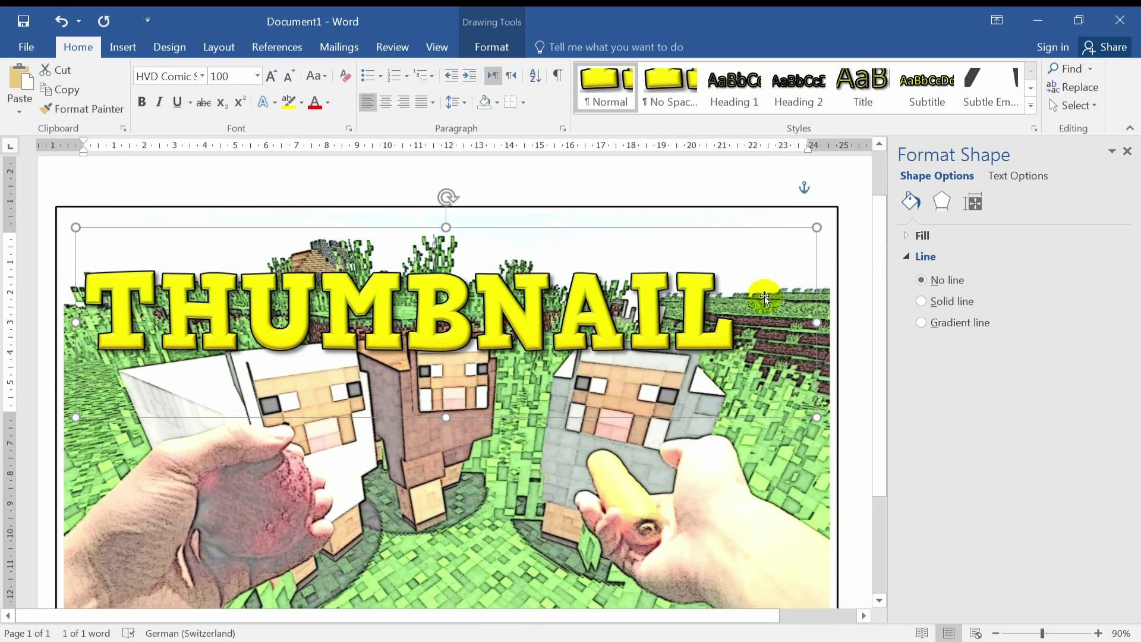
left_click_drag(874, 250, 874, 257)
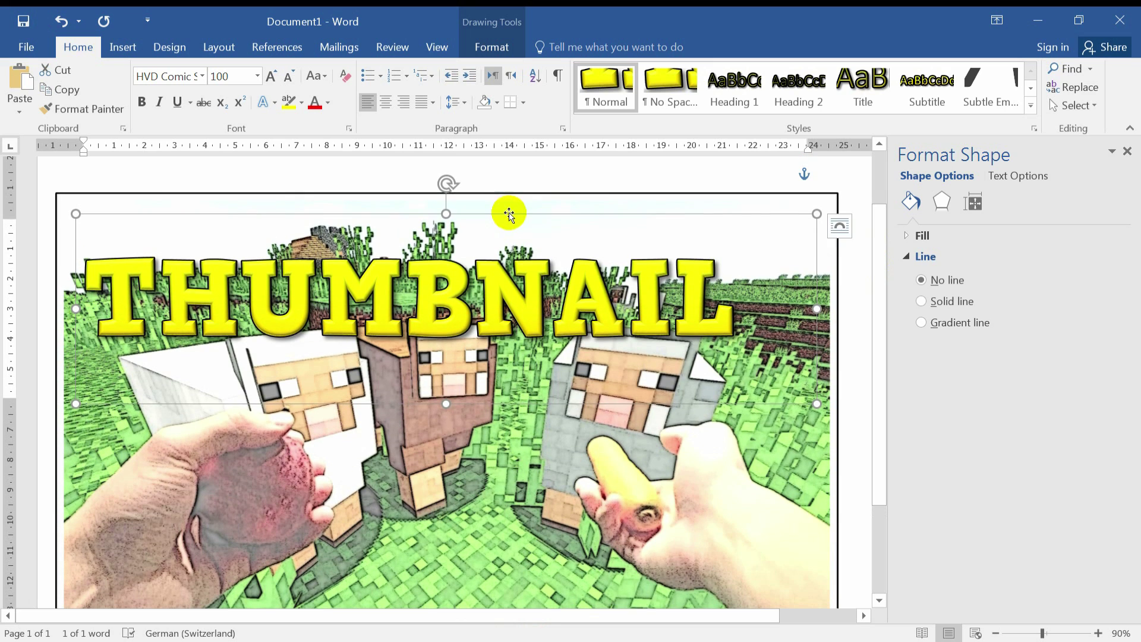
left_click_drag(509, 213, 405, 467)
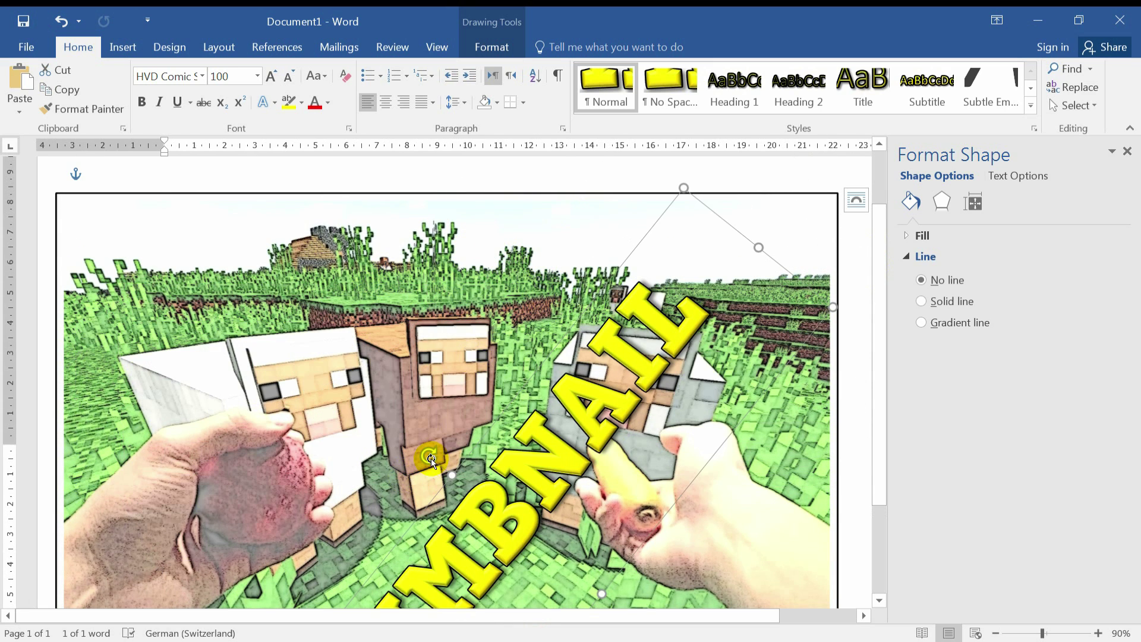
Undo the rotation, set THUMBNAIL level across the picture's top, and close the Format pane.
key("ctrl+z")
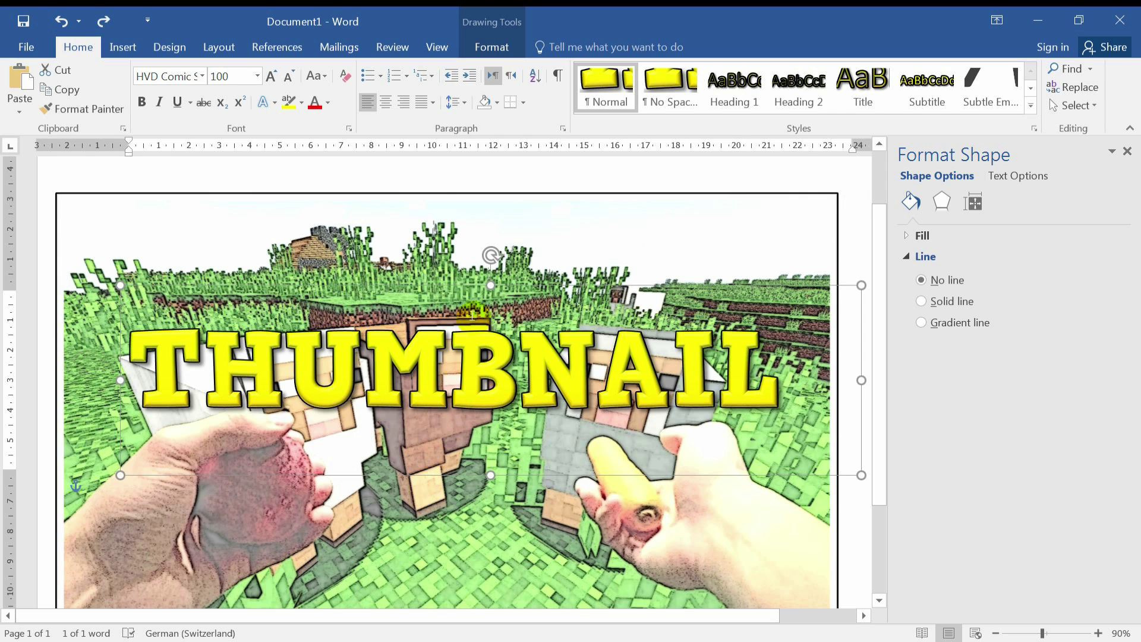
key("ctrl+z")
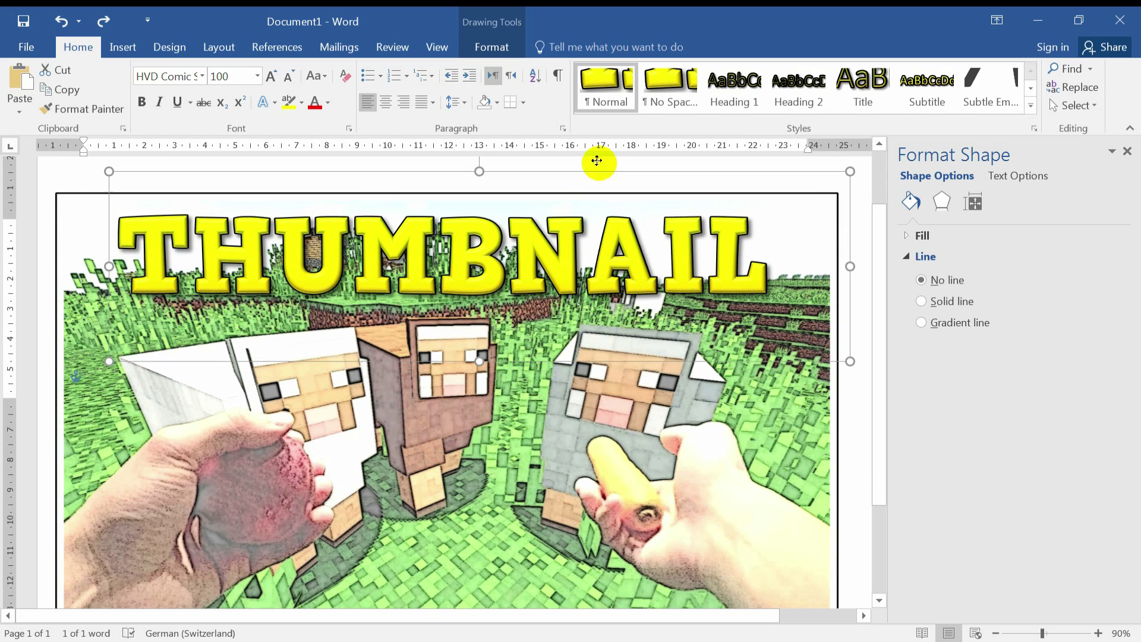
left_click_drag(573, 198, 591, 173)
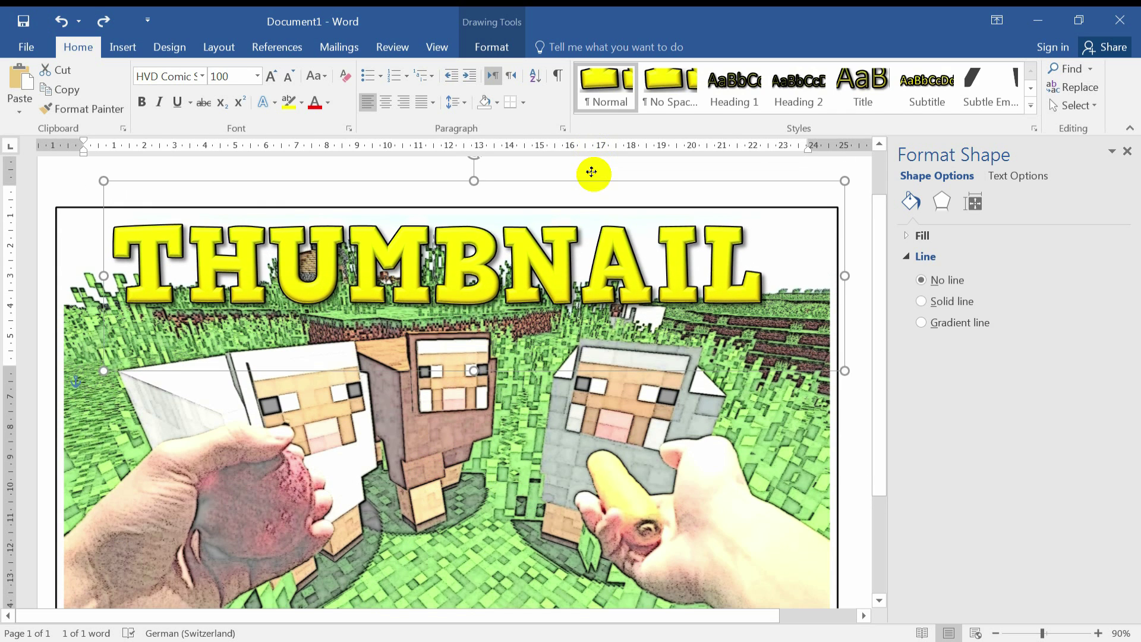
left_click(868, 270)
scroll(879, 278, "down", 1)
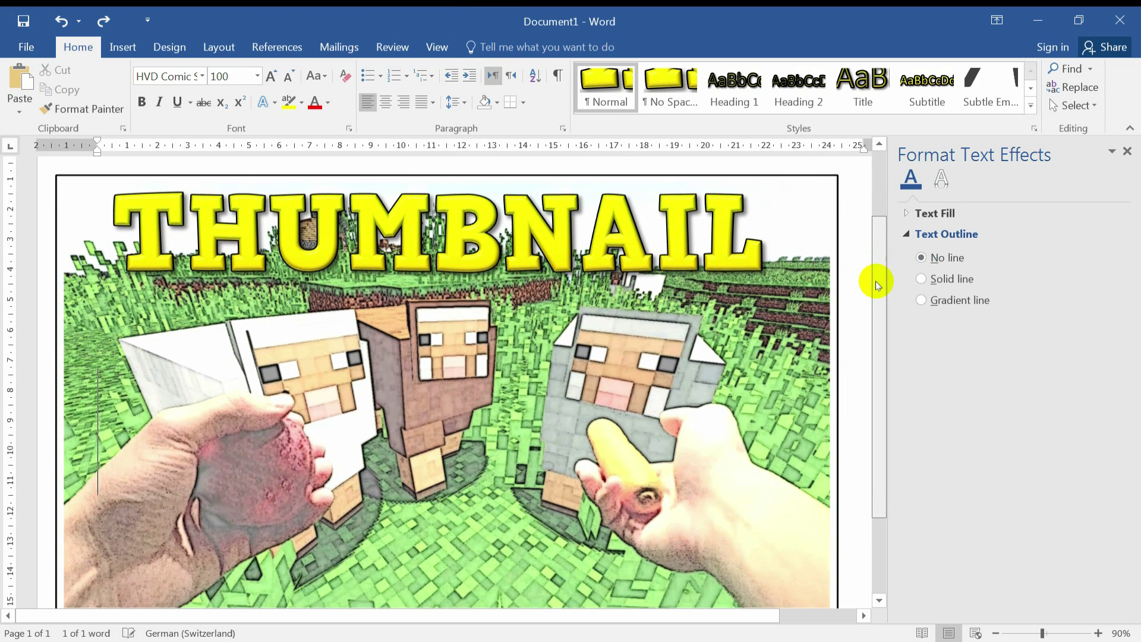
left_click(1127, 151)
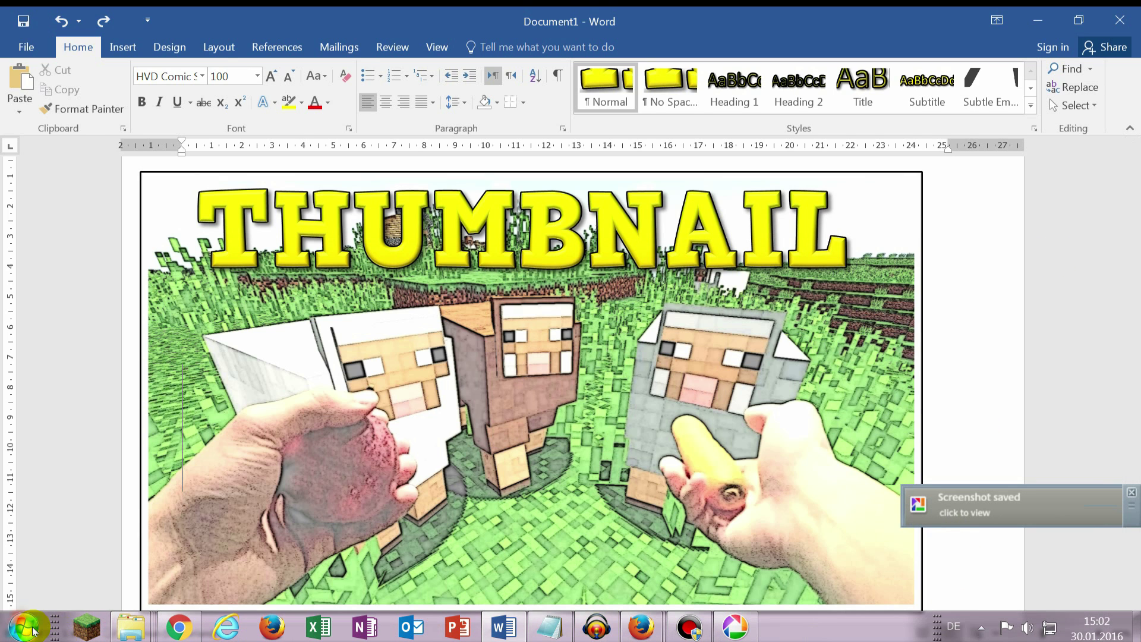
Launch Paint and paste the Word screenshot at the canvas's top-left.
left_click(26, 627)
left_click(87, 75)
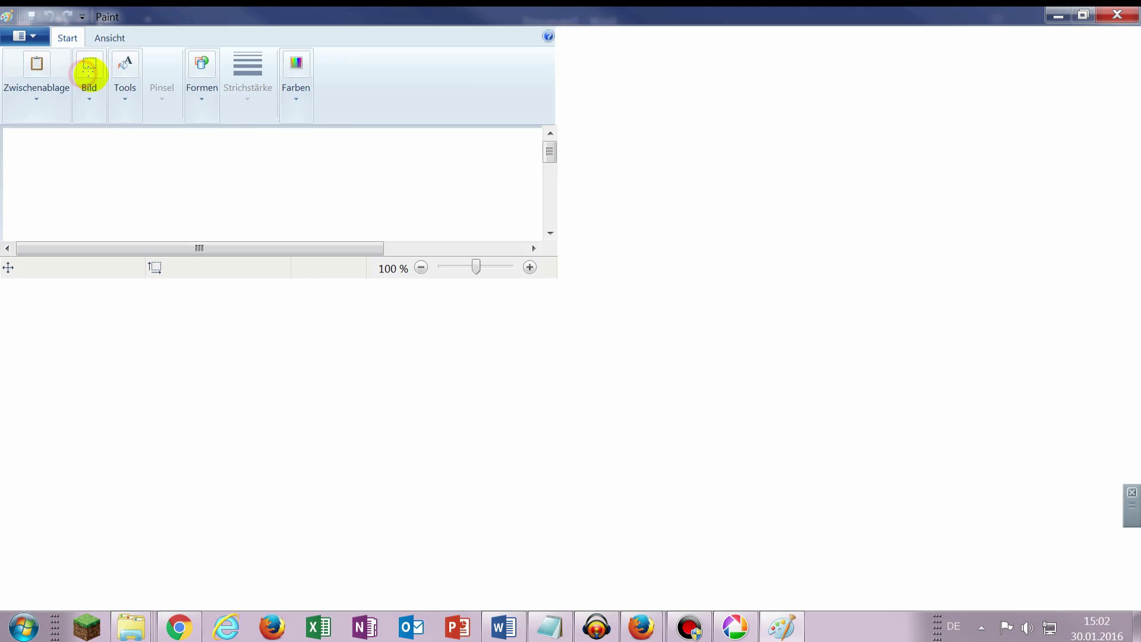
key("ctrl+v")
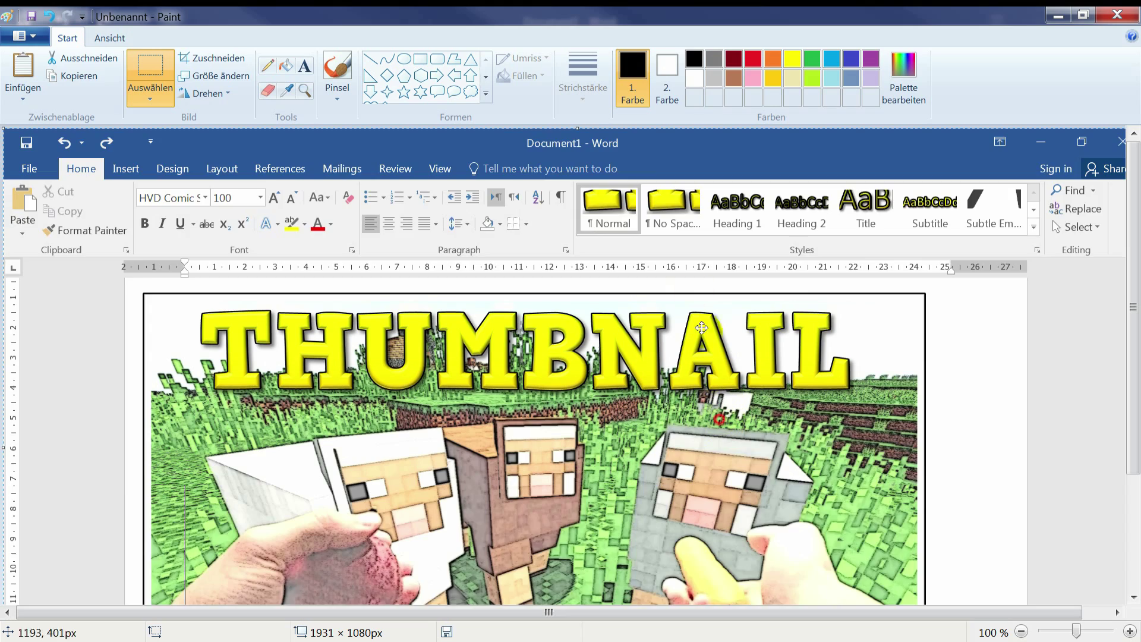
mouse_move(702, 327)
left_mouse_down()
mouse_move(683, 251)
mouse_move(687, 262)
left_mouse_up()
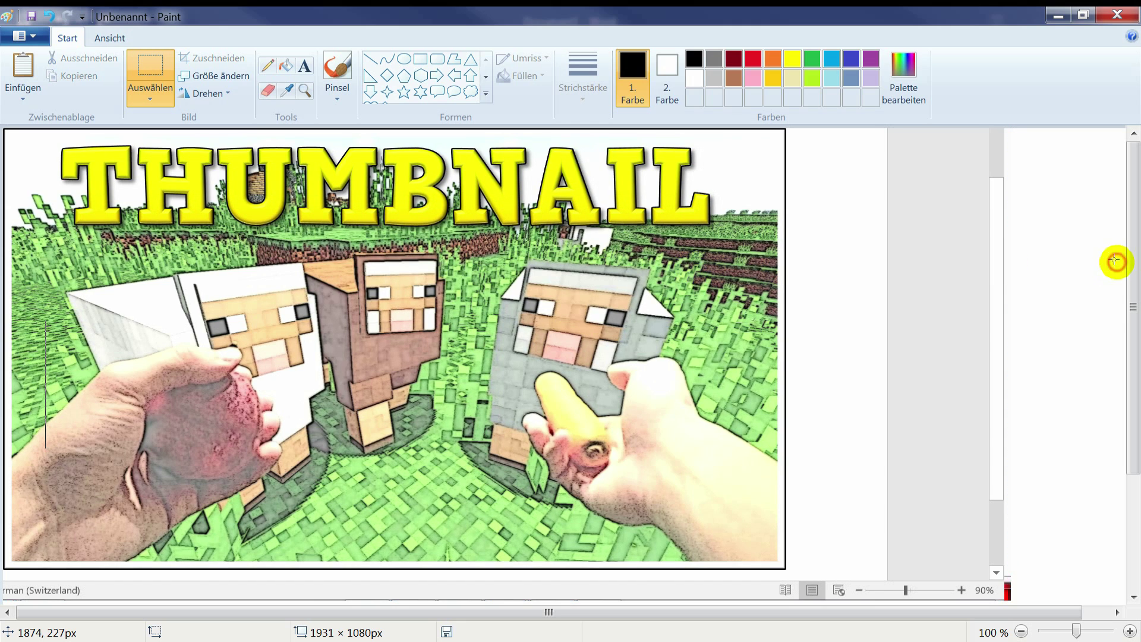
Crop the canvas to 1318 × 749 px around the framed picture.
left_click_drag(975, 612, 1001, 612)
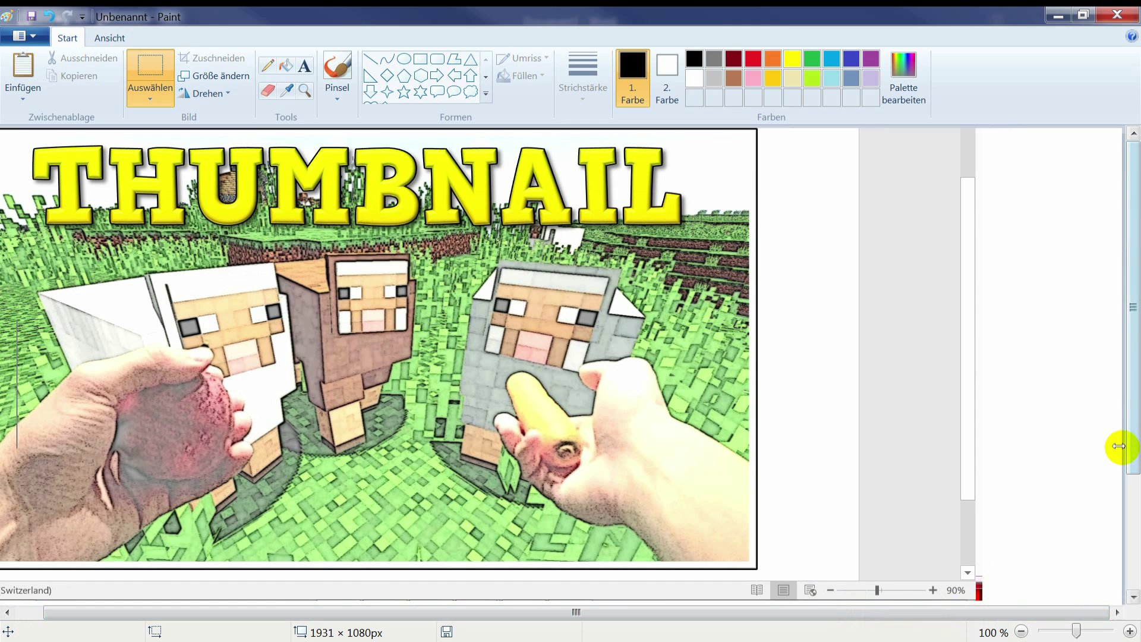
mouse_move(1119, 446)
left_mouse_down()
mouse_move(755, 454)
mouse_move(784, 451)
left_mouse_up()
scroll(817, 451, "down", 5)
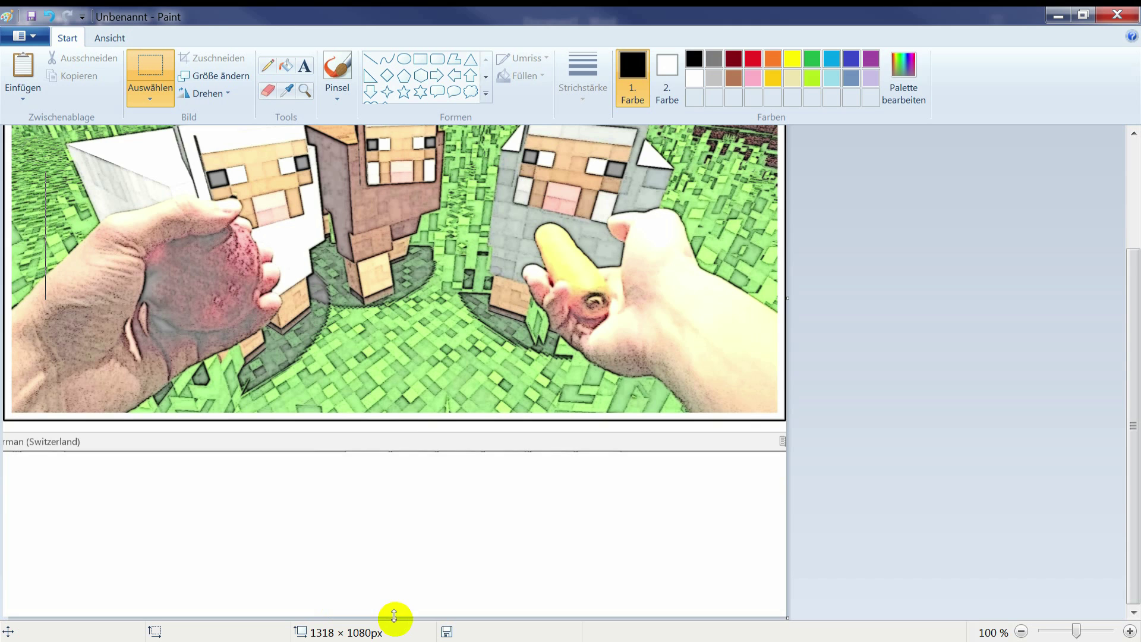
left_click_drag(395, 618, 395, 419)
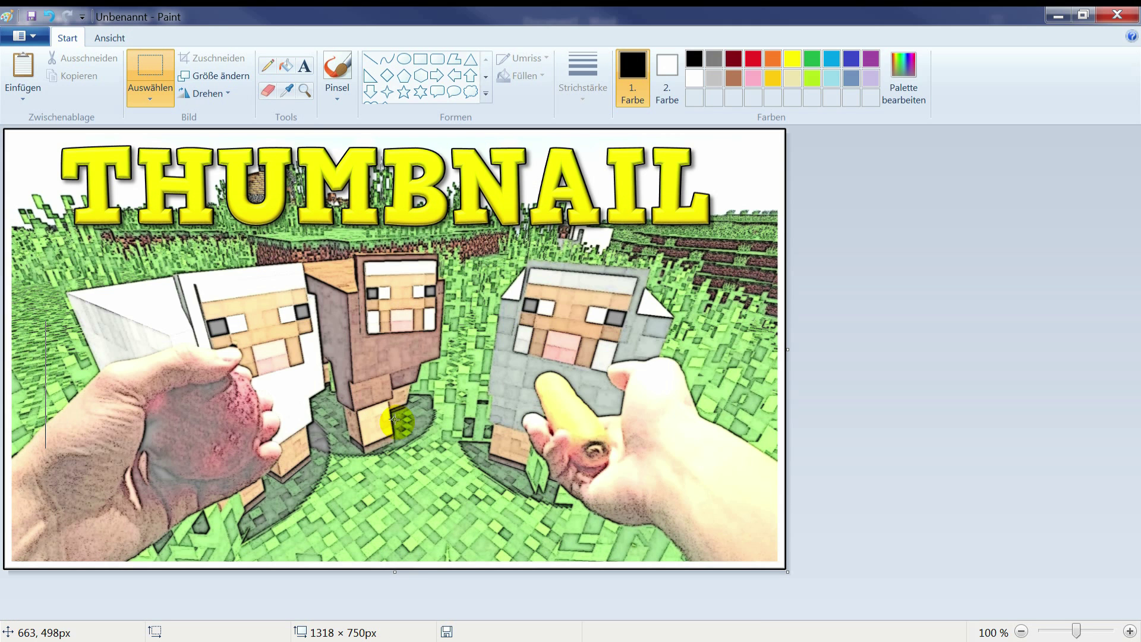
left_click_drag(395, 572, 395, 569)
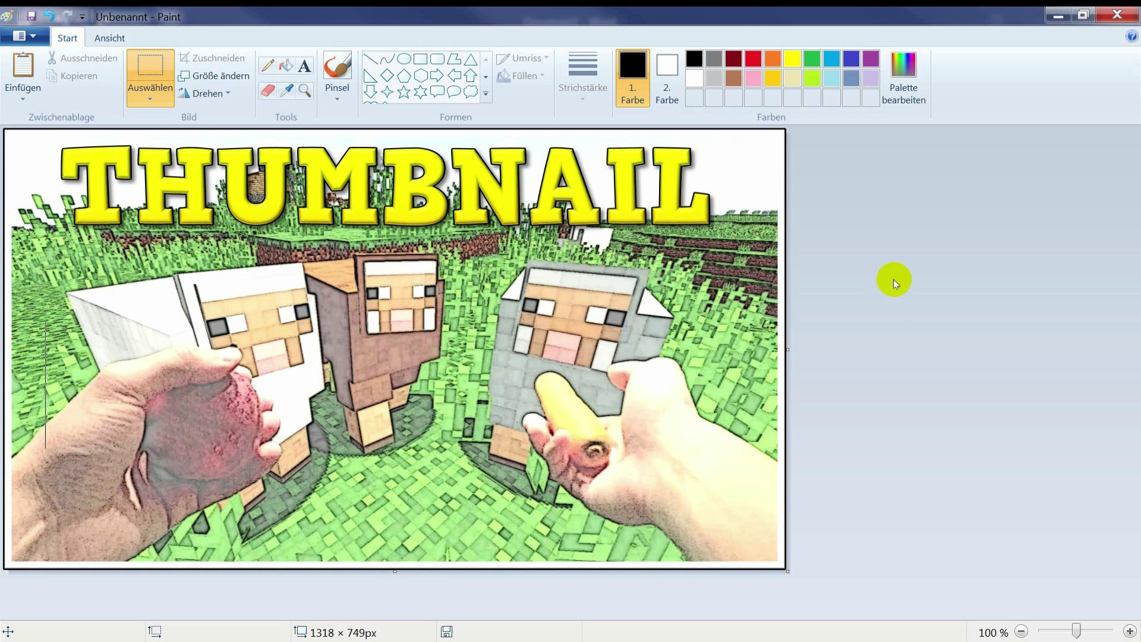
Resize the image to 1280 × 720 pixels with Seitenverhältnis beibehalten unchecked.
left_click(232, 76)
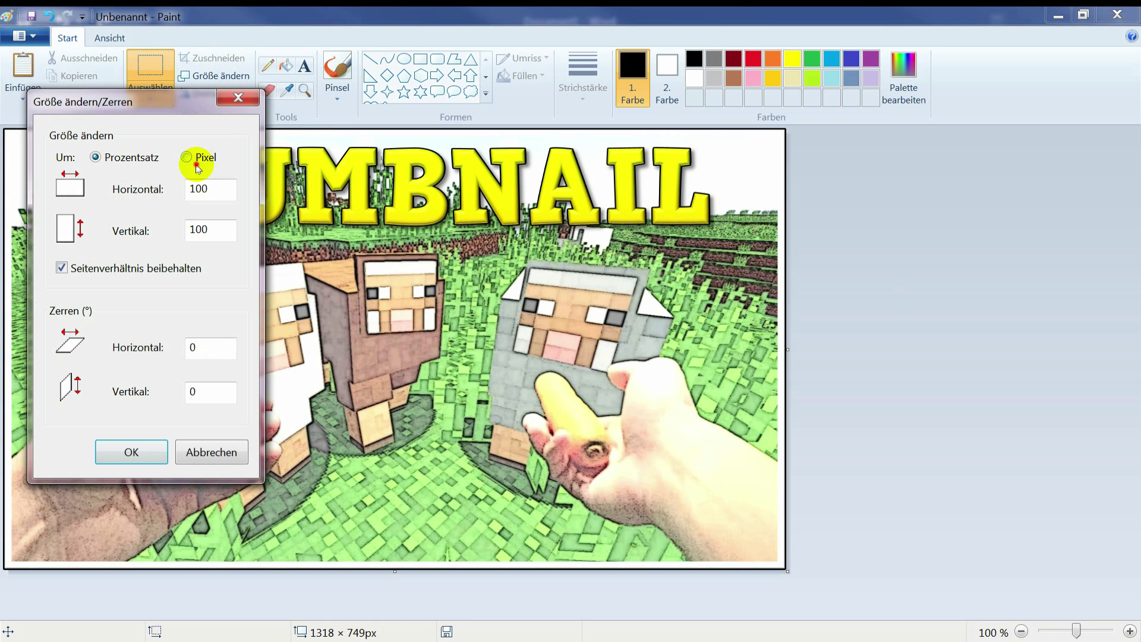
left_click_drag(167, 99, 725, 124)
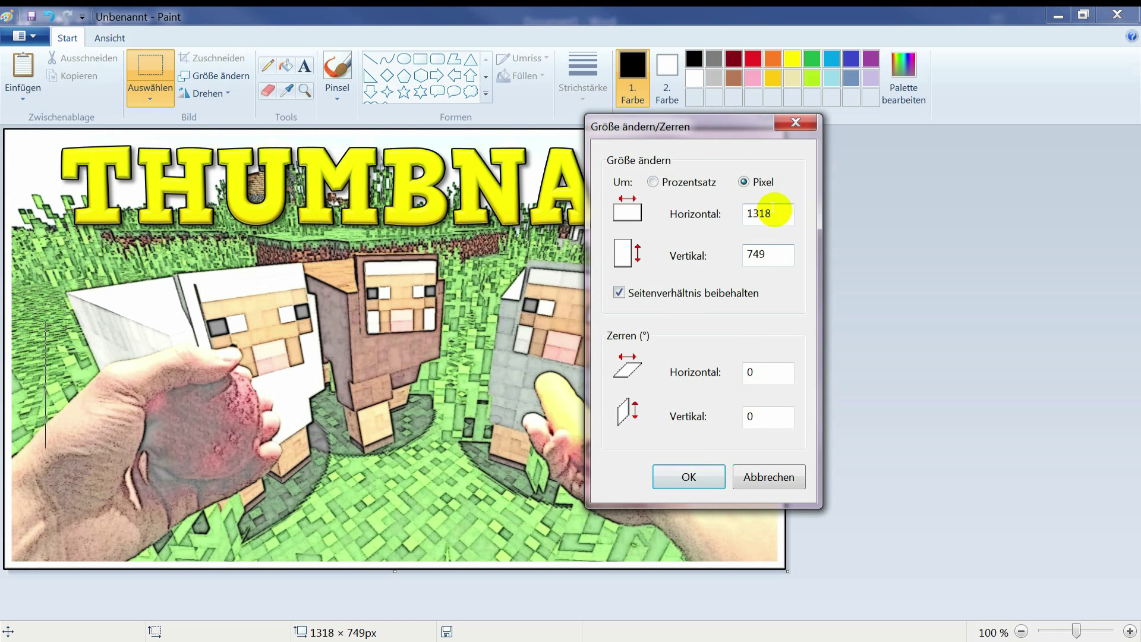
double_click(773, 211)
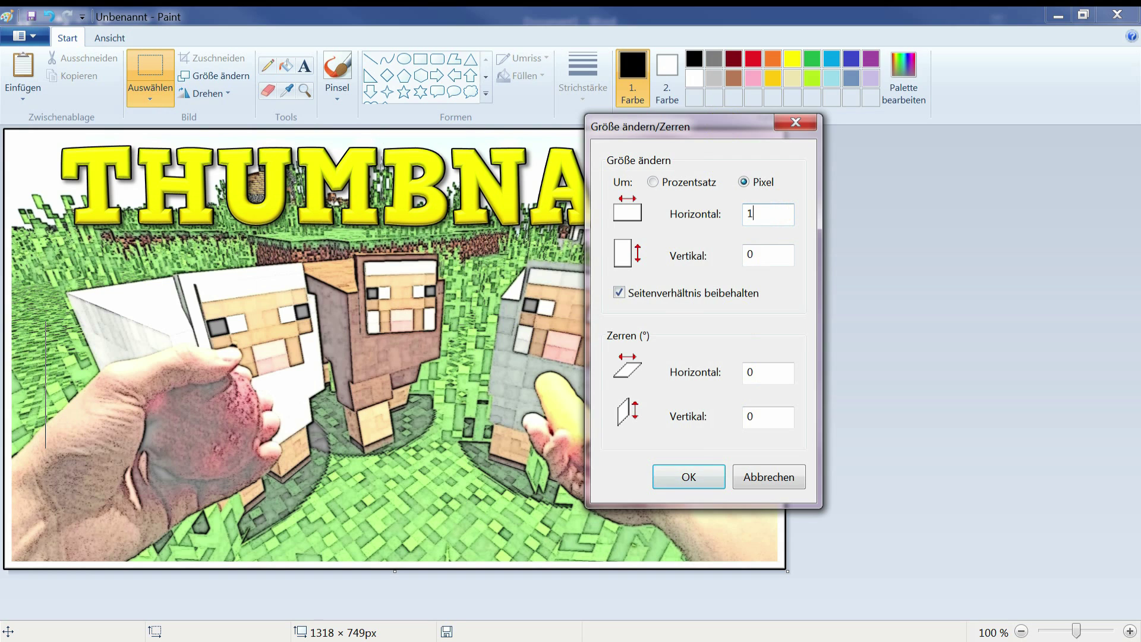
type("280")
left_click(720, 293)
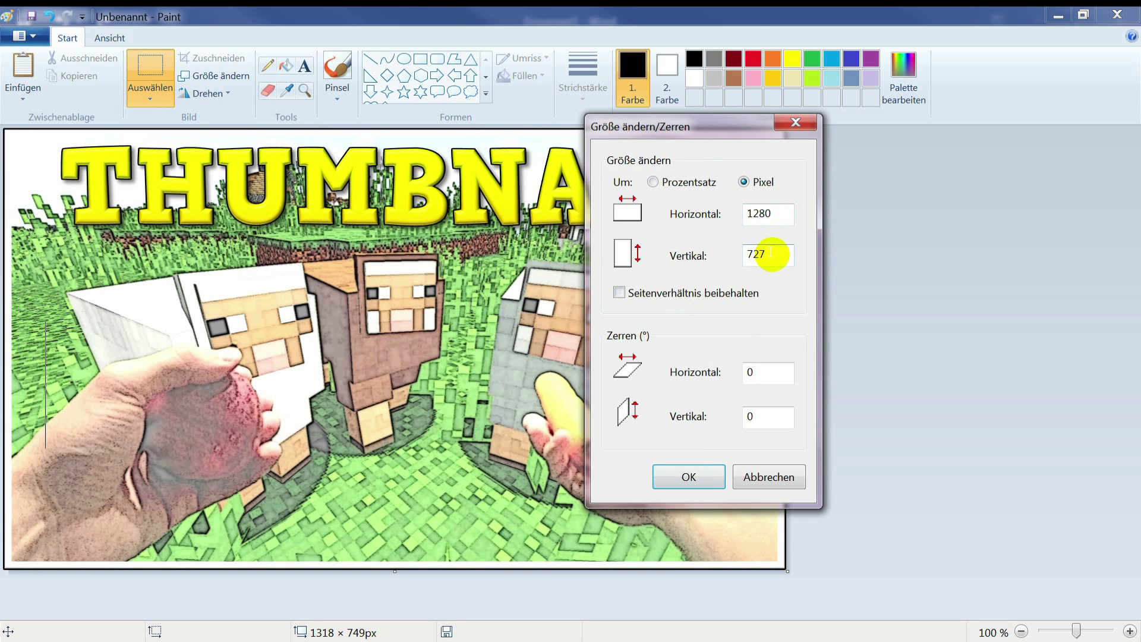
left_click(775, 254)
key("BackSpace")
type("0")
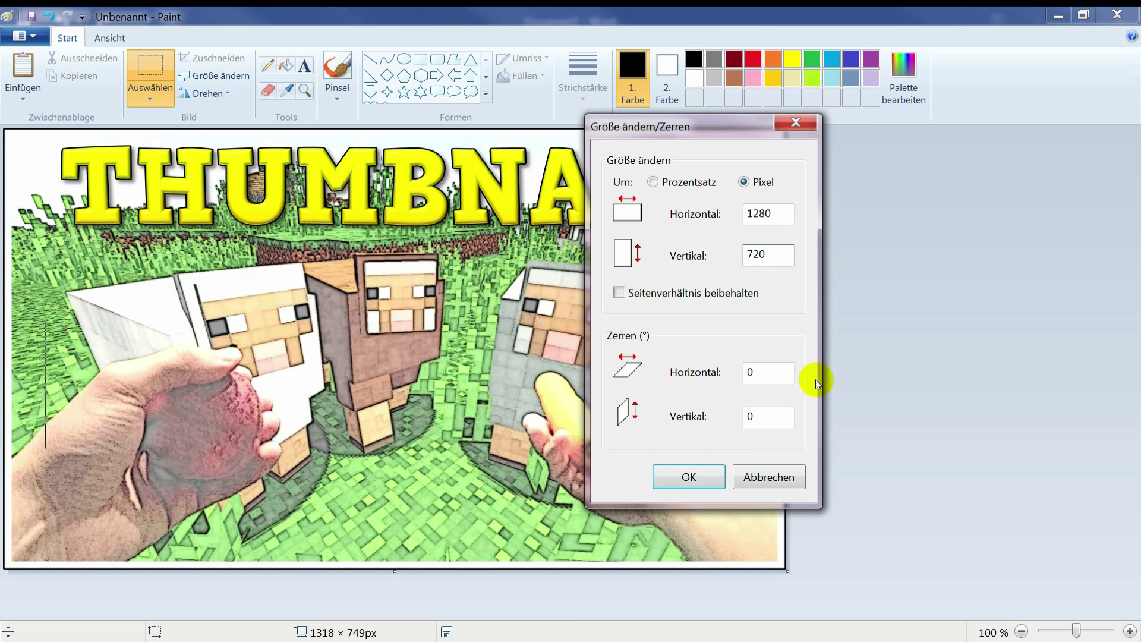
left_click(713, 474)
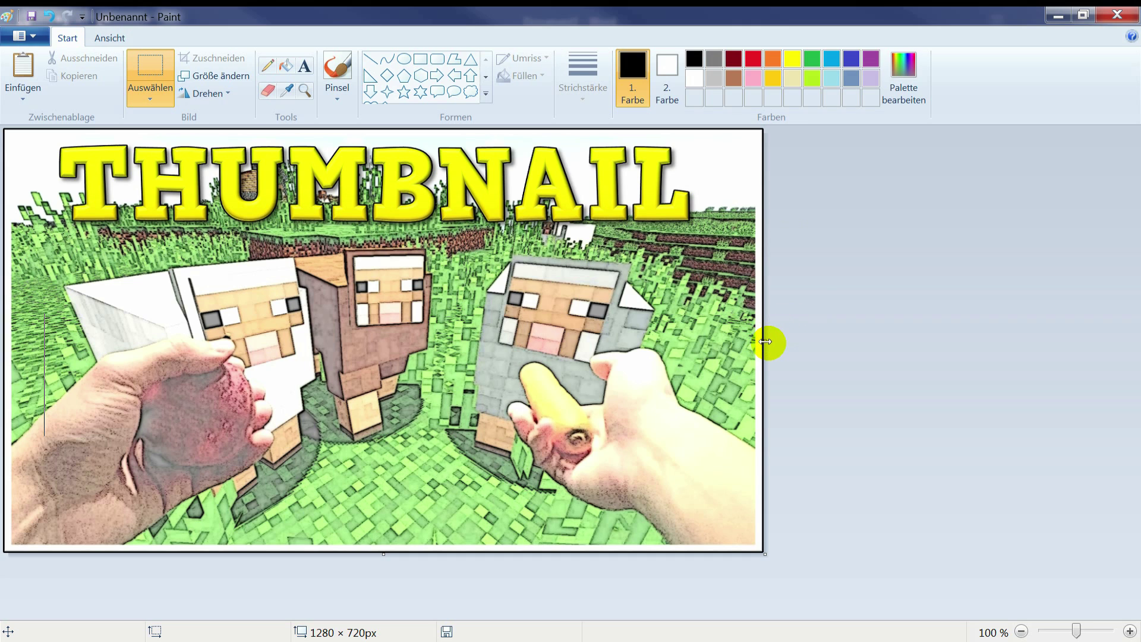
left_click_drag(765, 341, 751, 341)
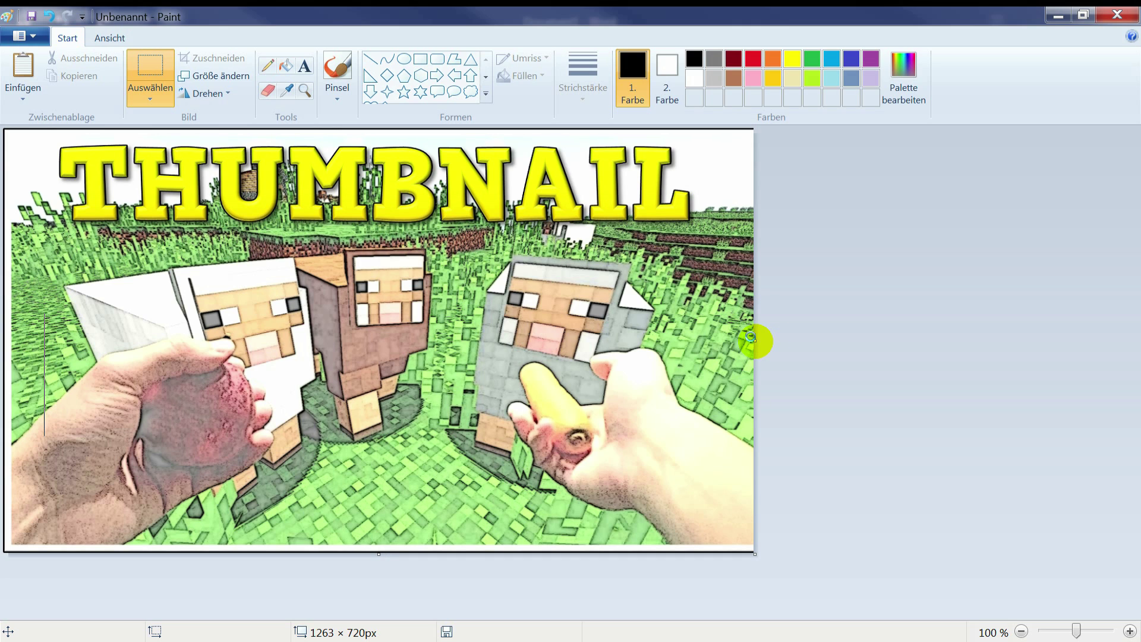
key("ctrl+z")
left_click_drag(385, 554, 384, 541)
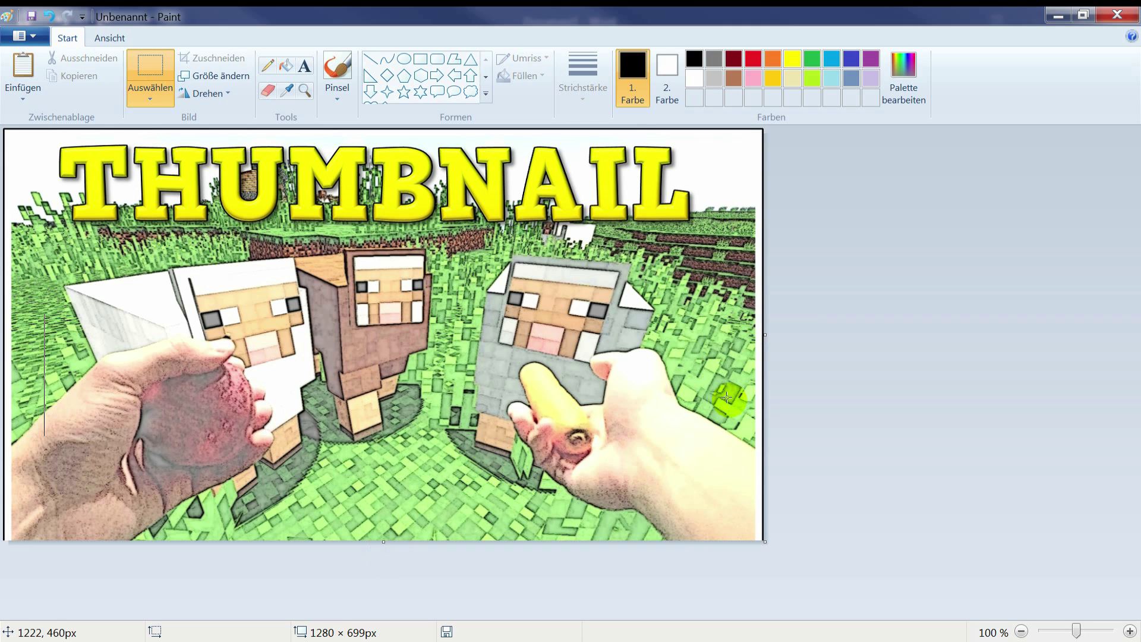
key("ctrl+z")
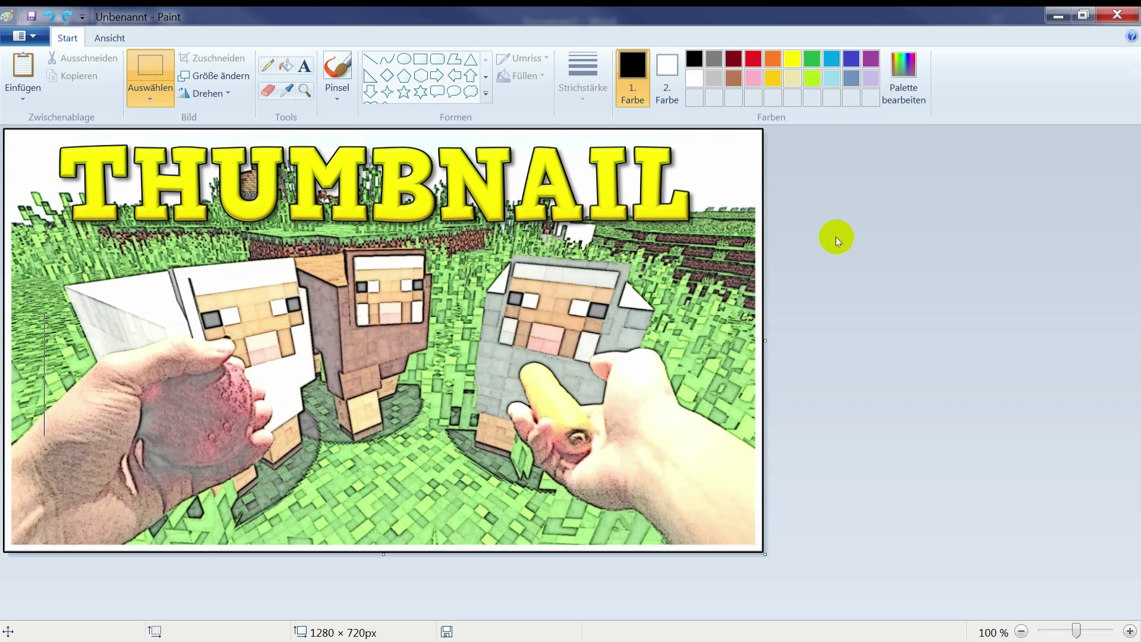